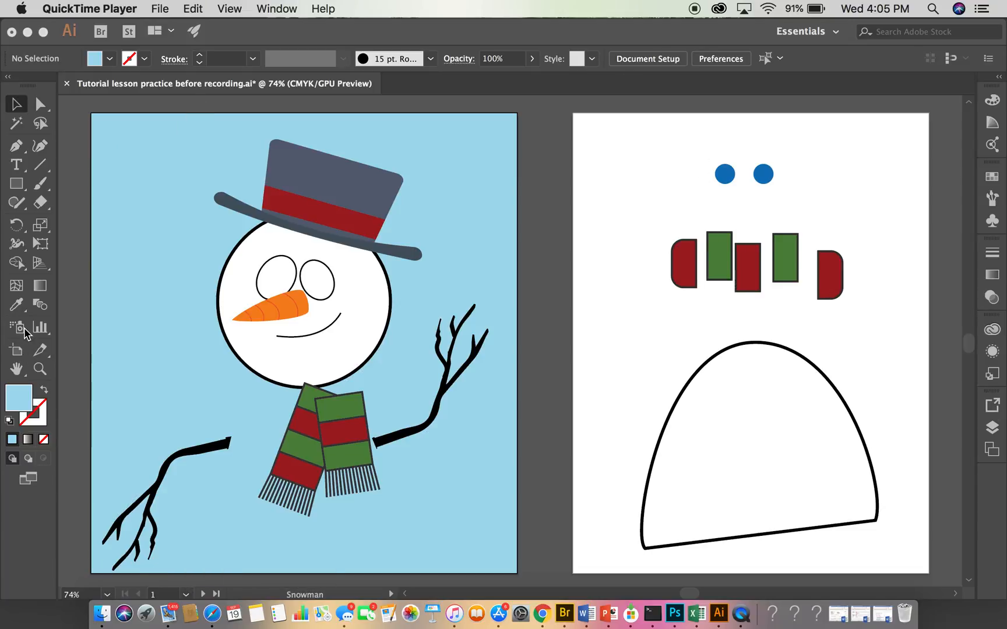
left_click(41, 369)
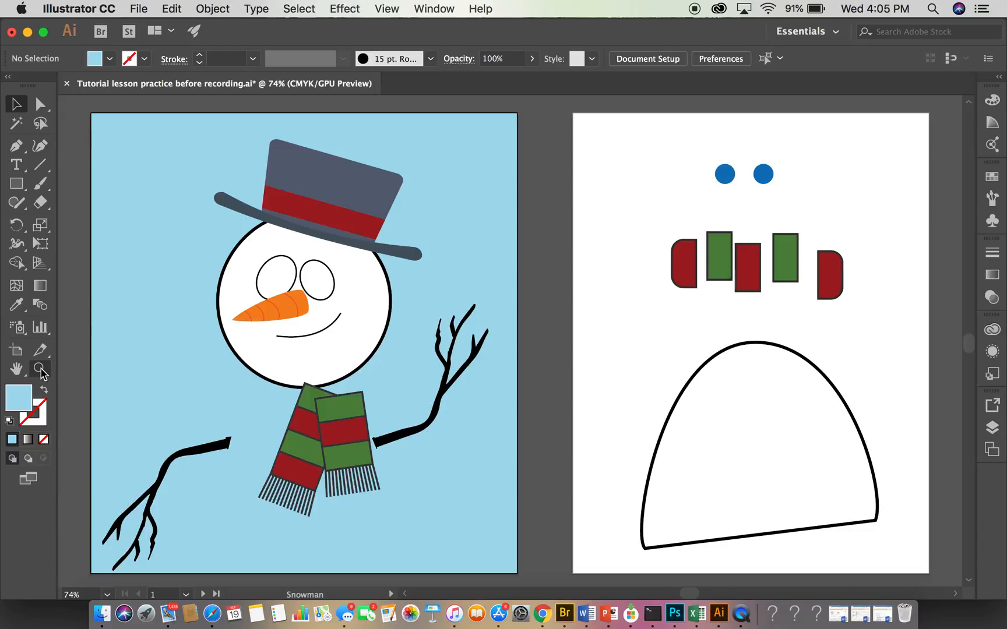
left_click(753, 180)
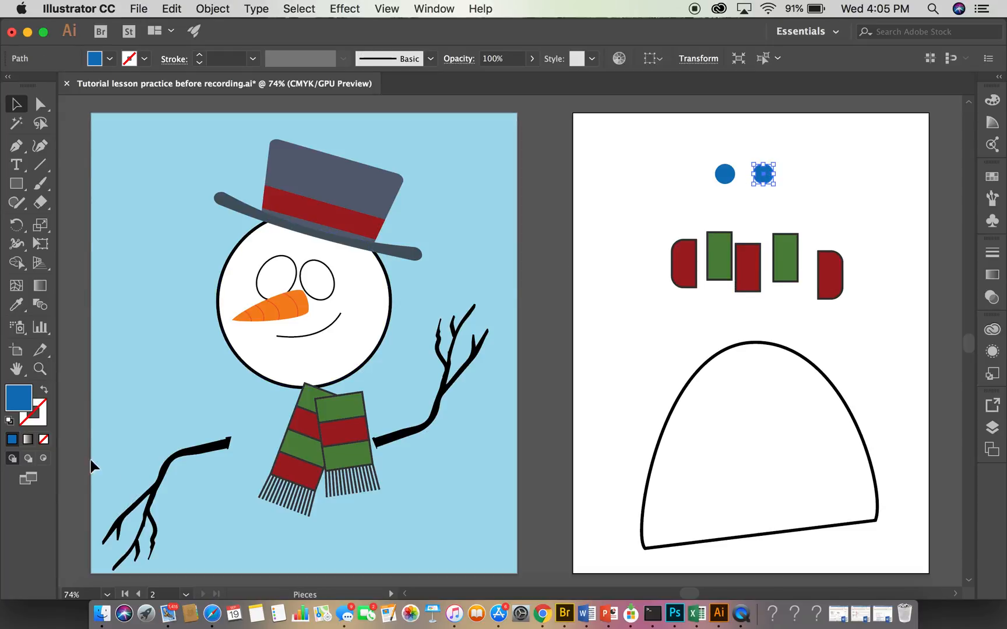
left_click(40, 369)
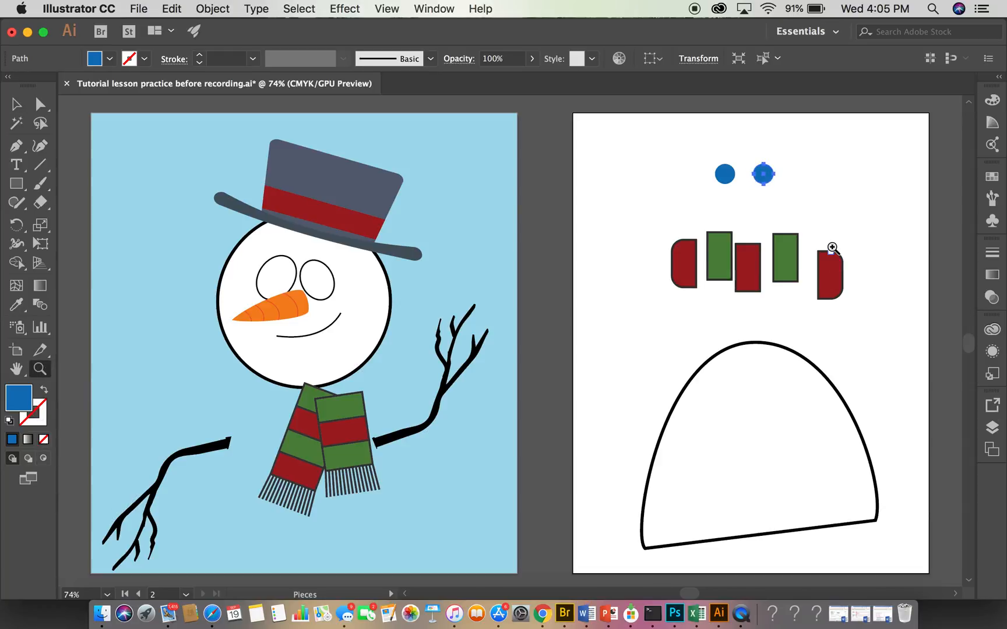
left_click(16, 104)
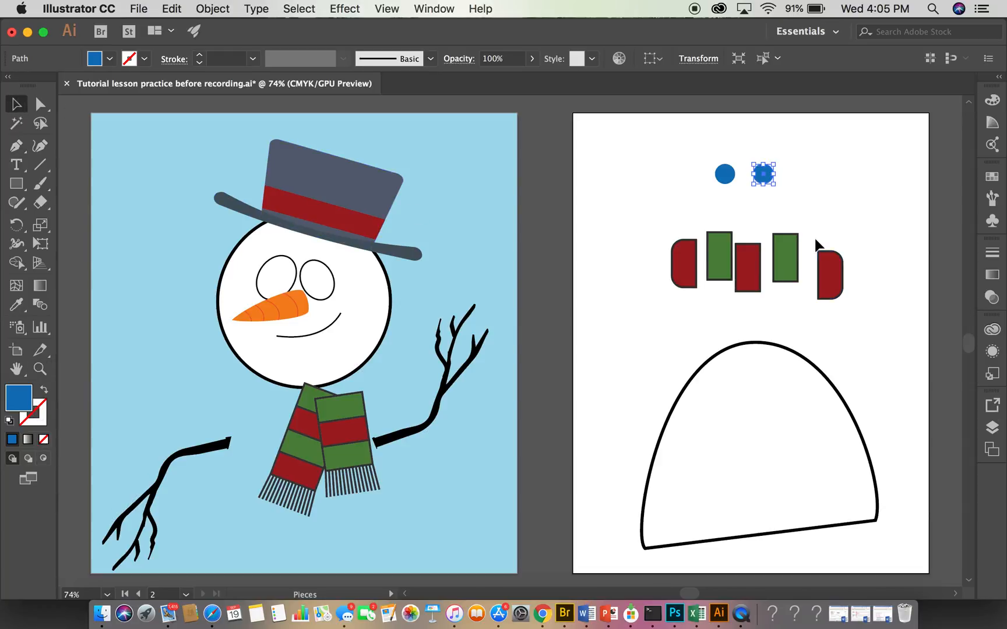
left_click(848, 195)
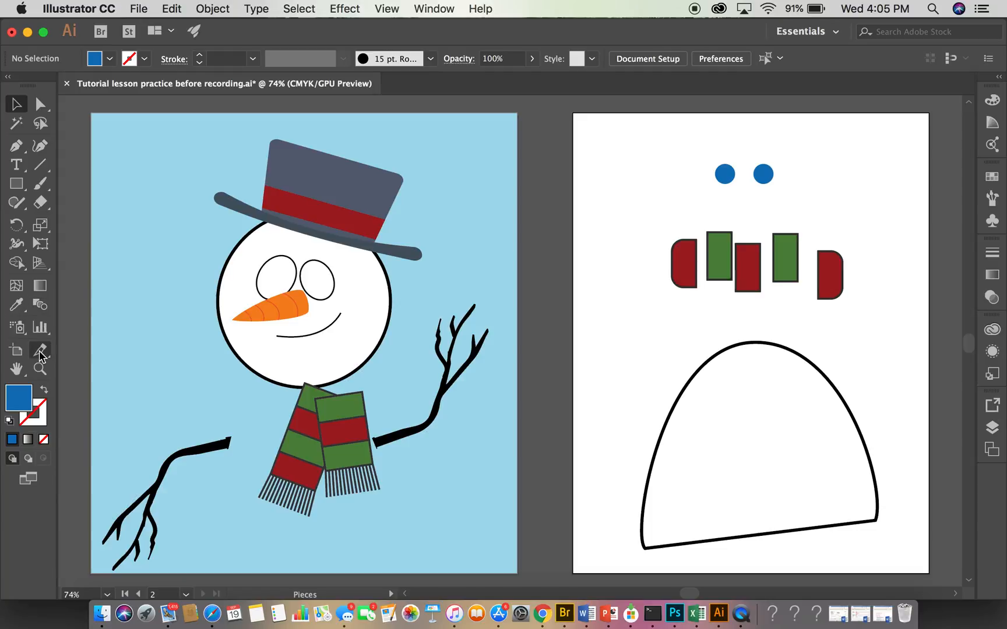
Select both blue circles on the Pieces artboard together with a single selection box
left_click(40, 369)
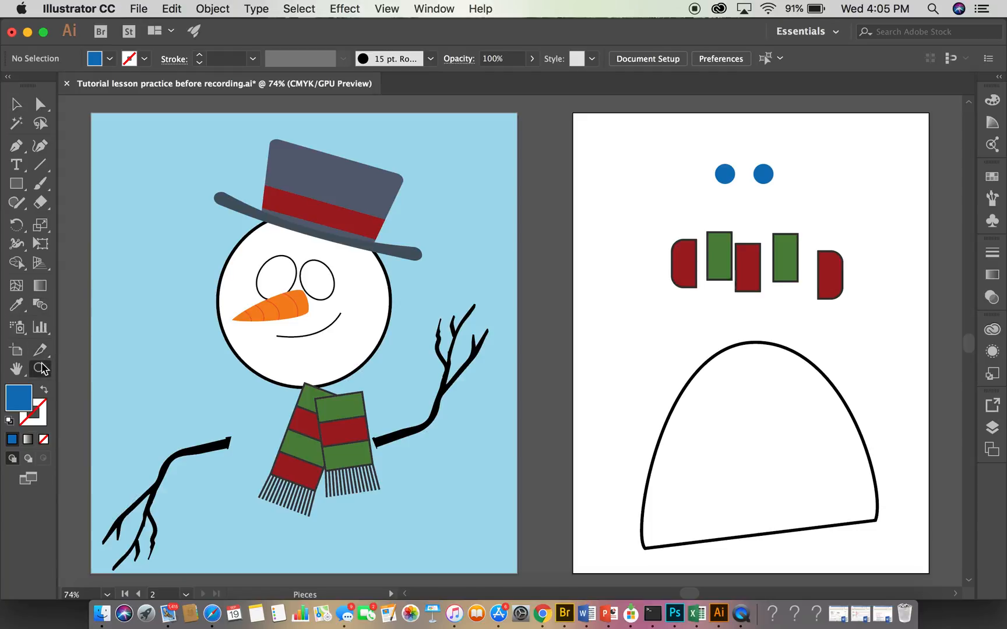
left_click(744, 181)
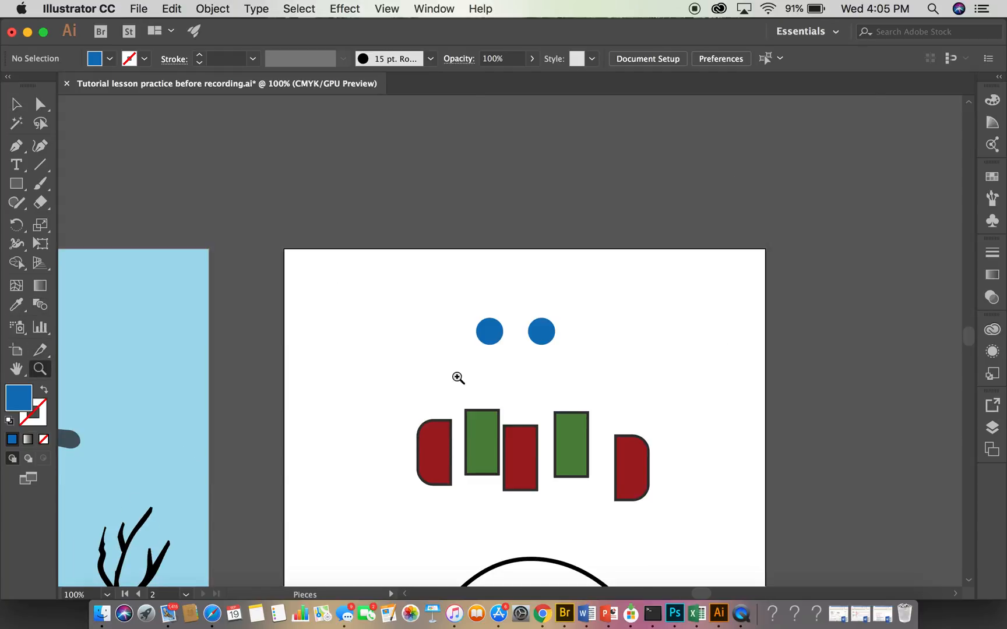
left_click(535, 333)
left_click(497, 350)
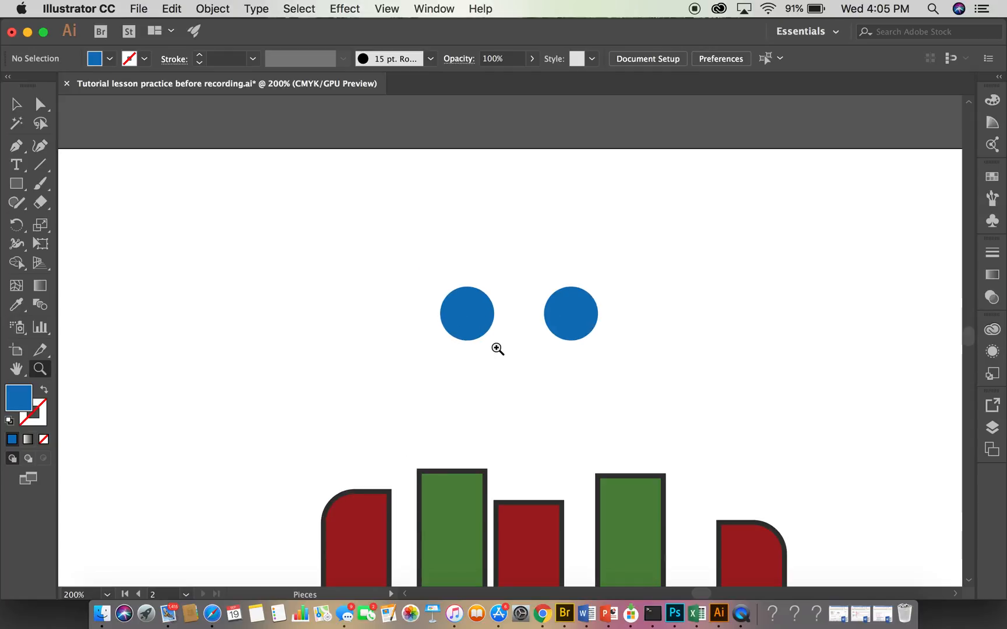
left_click(15, 104)
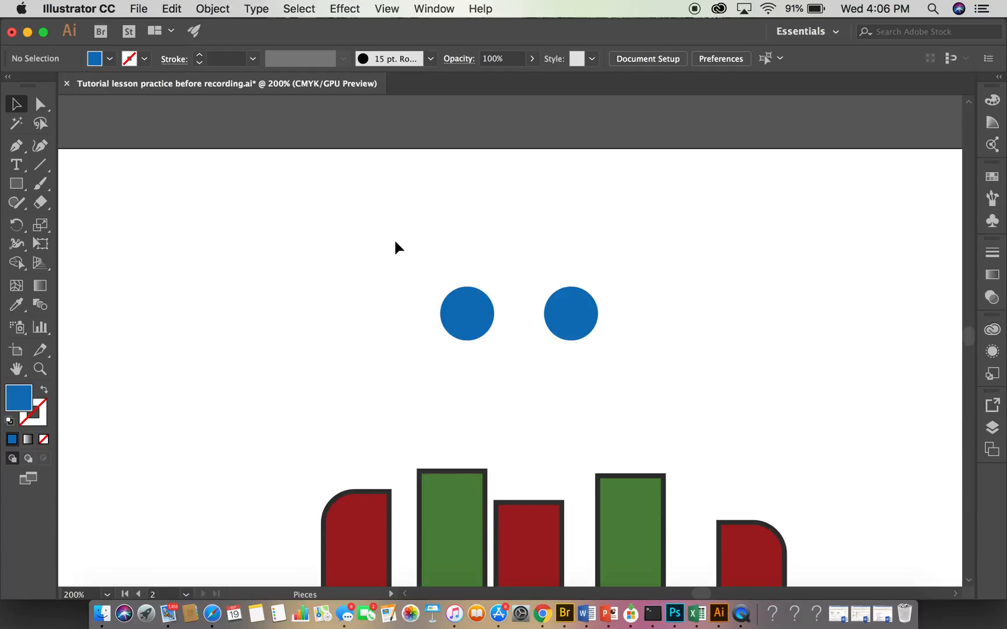
left_click_drag(406, 244, 612, 359)
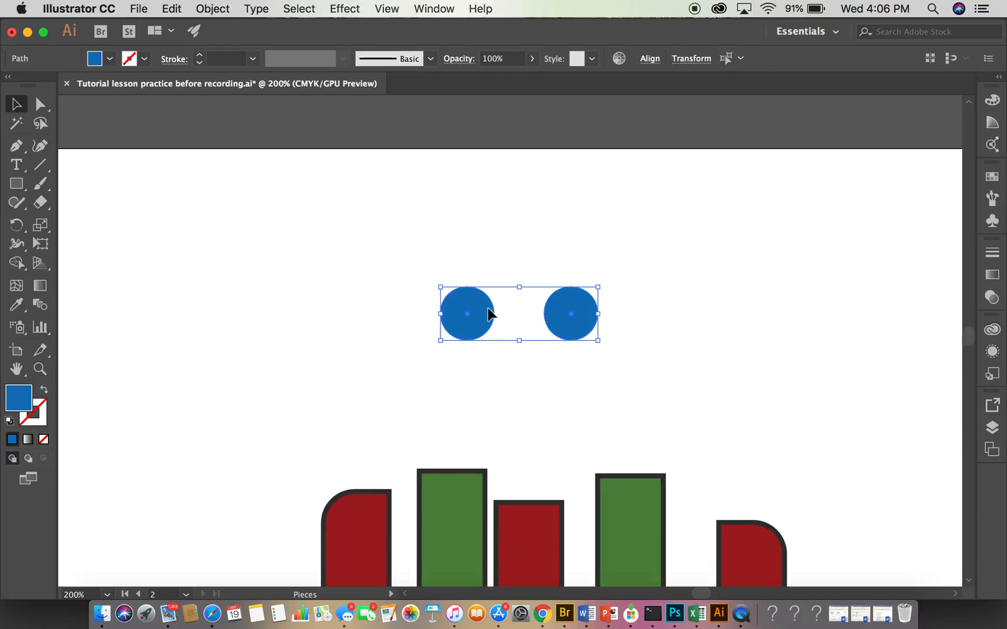
Select the two blue circles one by one as a combined selection and move the pair slightly up and to the right, keeping their spacing
left_click(401, 381)
left_click(470, 335)
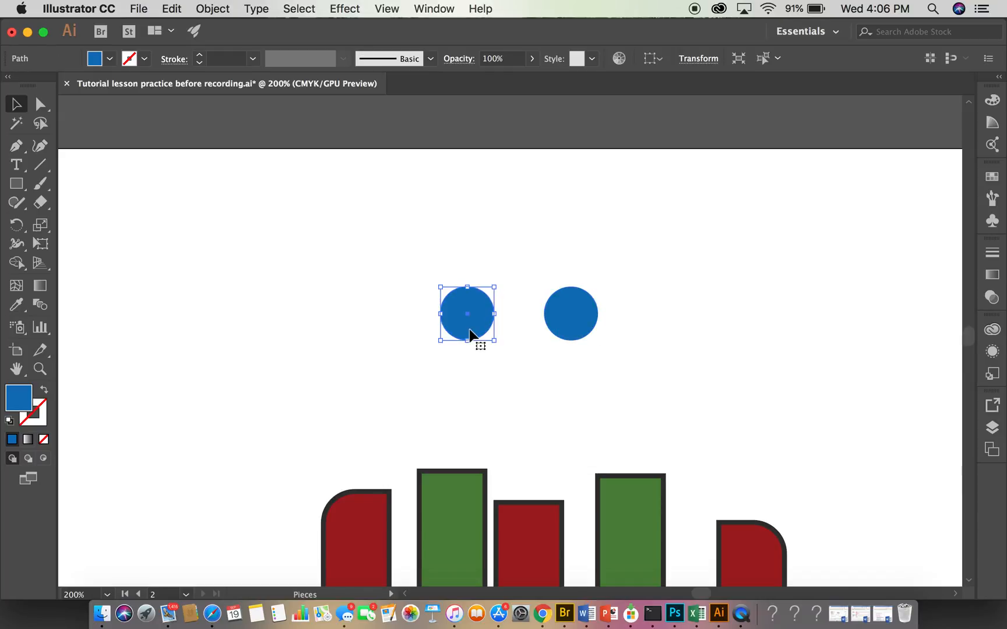
left_click(572, 325, "shift")
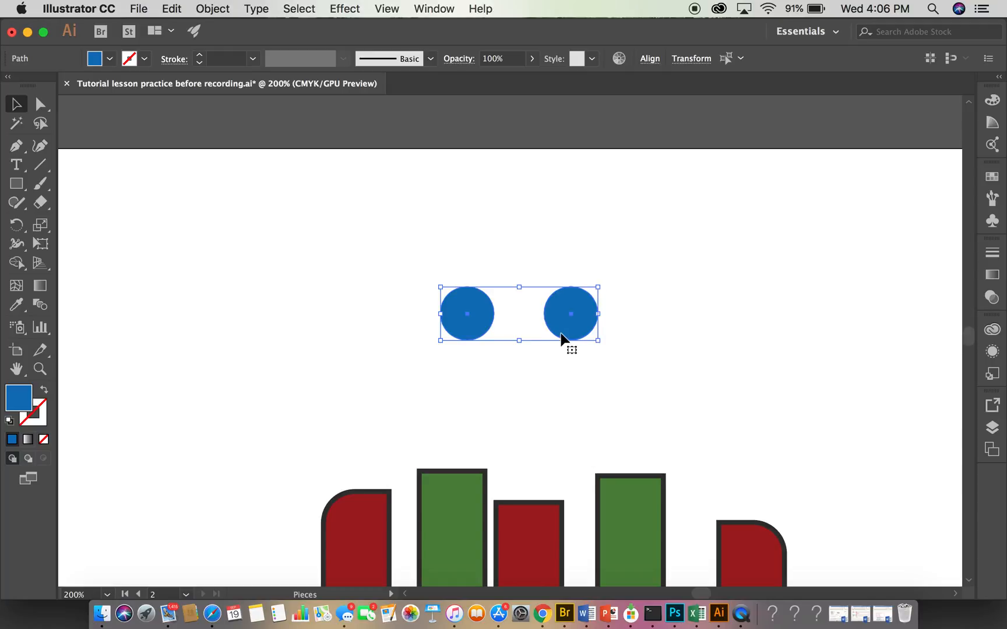
left_click_drag(547, 335, 568, 360)
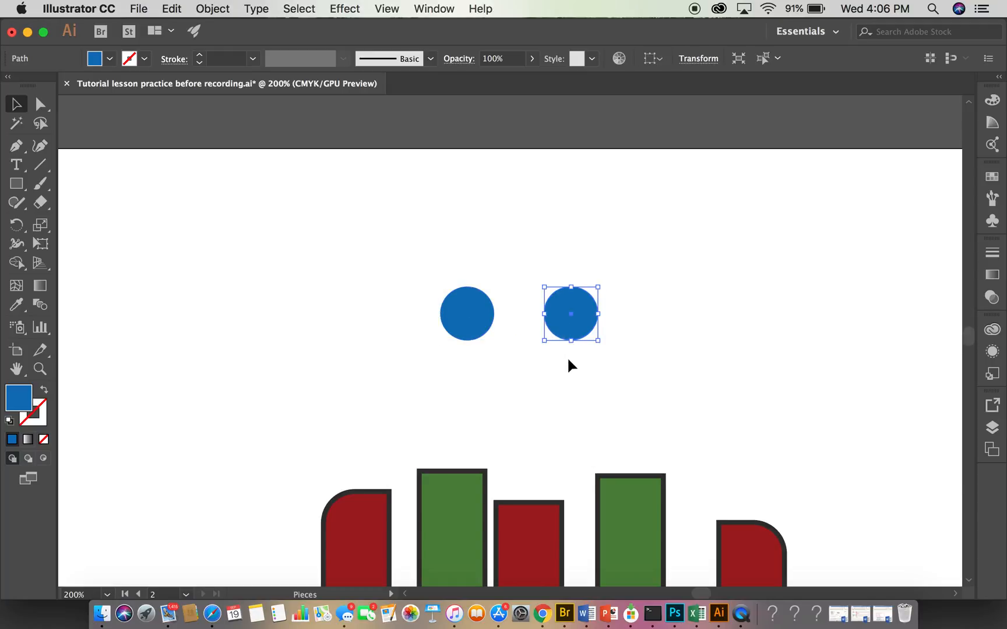
left_click(449, 332, "shift")
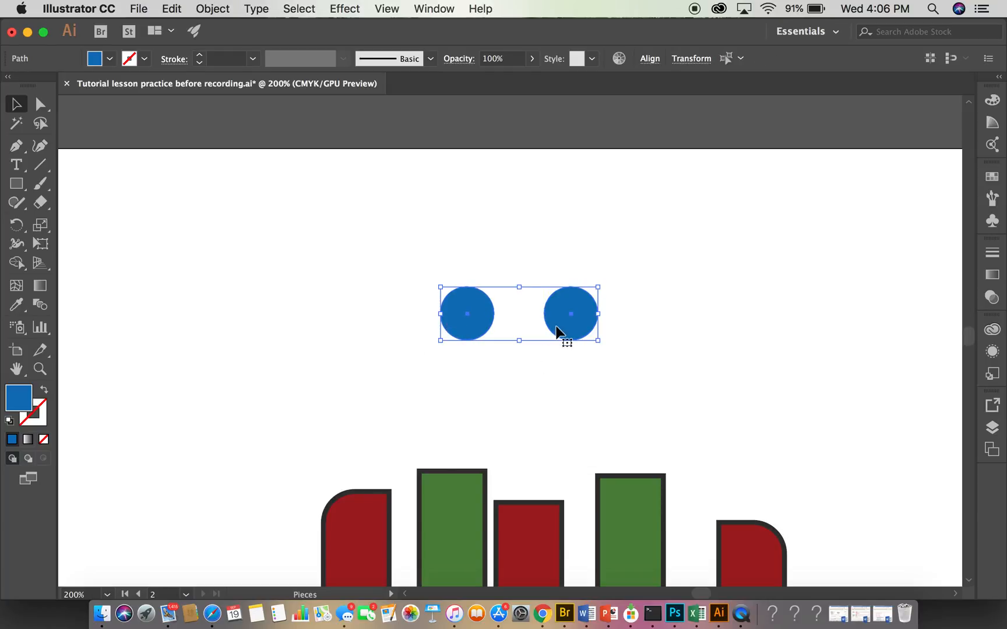
left_click_drag(557, 326, 579, 298)
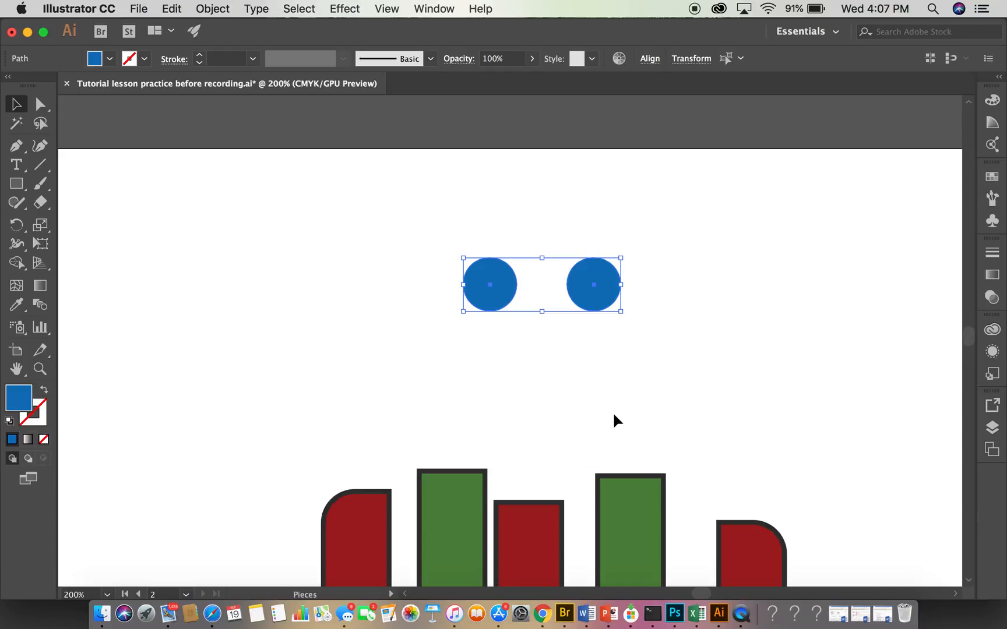
left_click(793, 380)
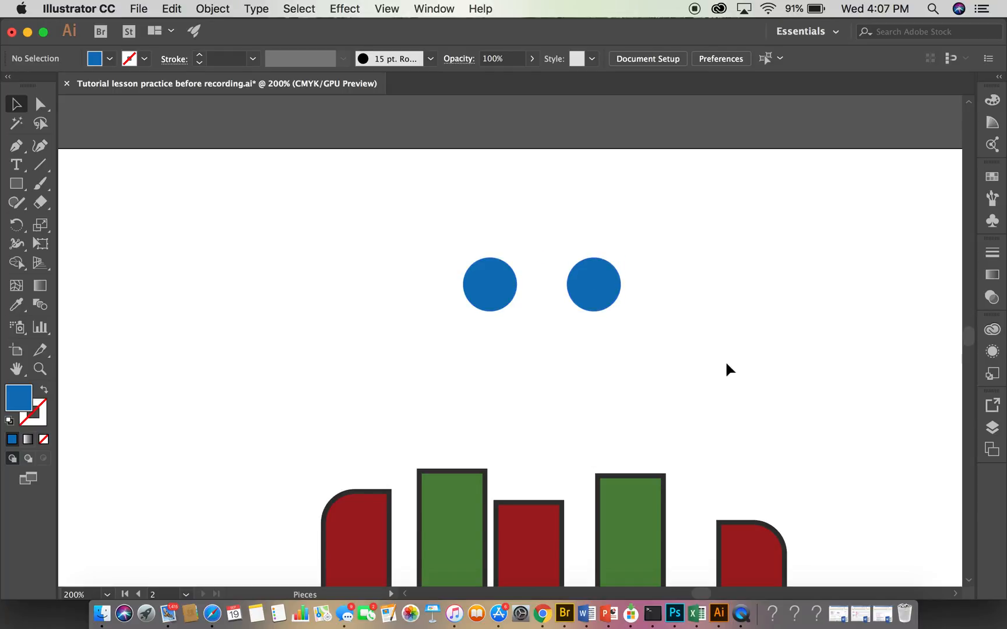
Try resizing and rotating the left blue circle by its bounding box, undoing each change
left_click(490, 307)
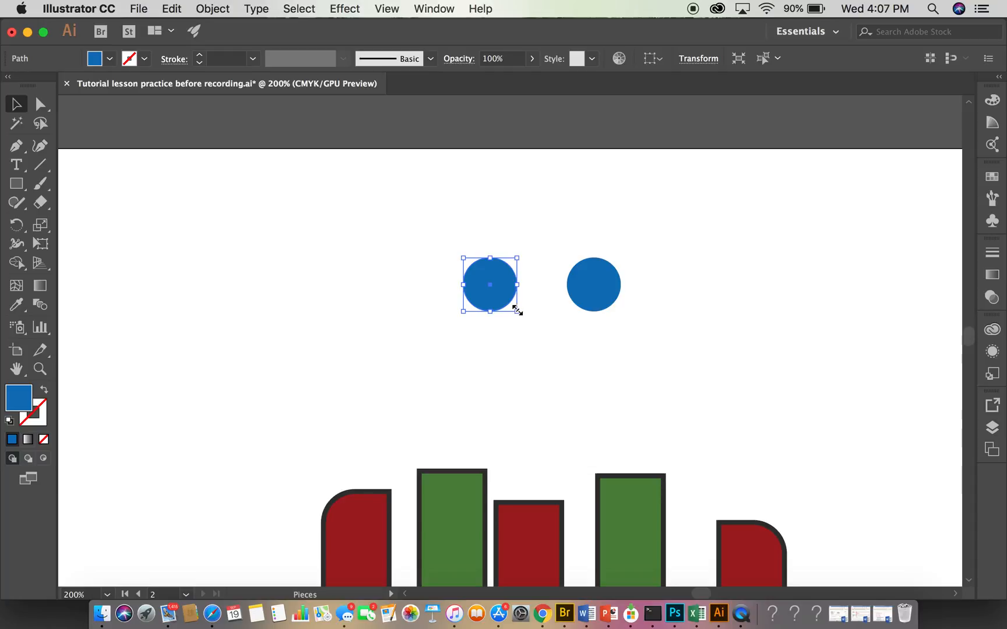
left_click_drag(517, 311, 537, 350)
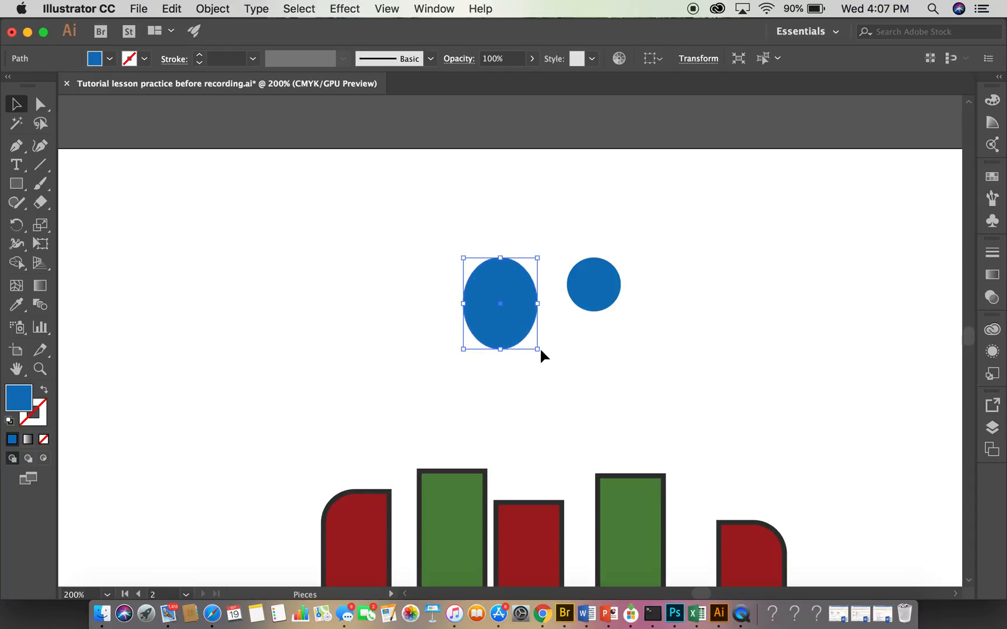
key("super+z")
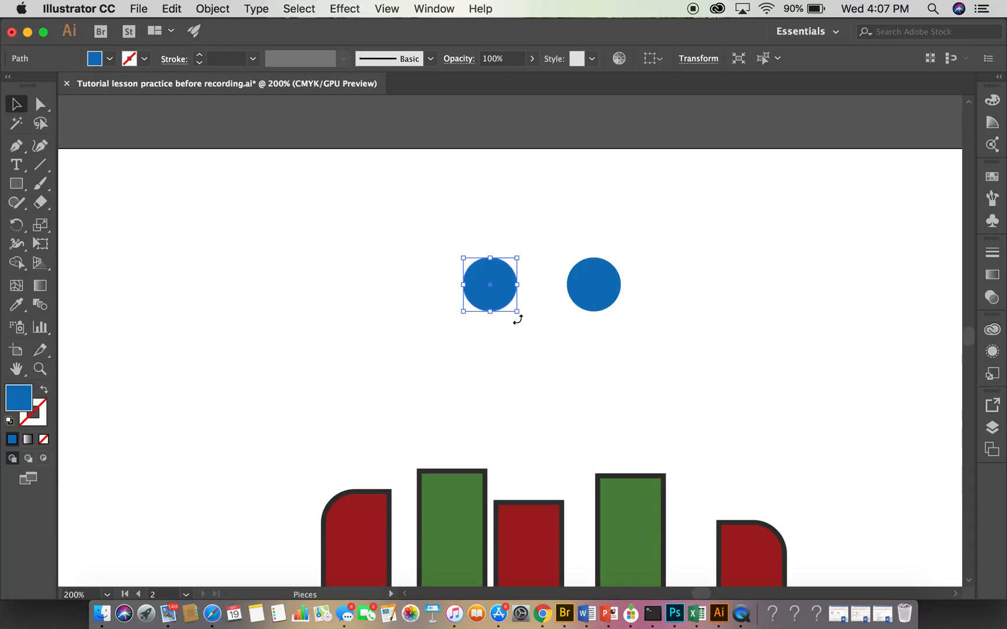
mouse_move(518, 320)
left_mouse_down()
mouse_move(525, 286)
mouse_move(515, 258)
mouse_move(524, 300)
left_mouse_up()
key("super+z")
Add the right blue circle to the selection and move the pair to the left above the scarf pieces
left_click(578, 295, "shift")
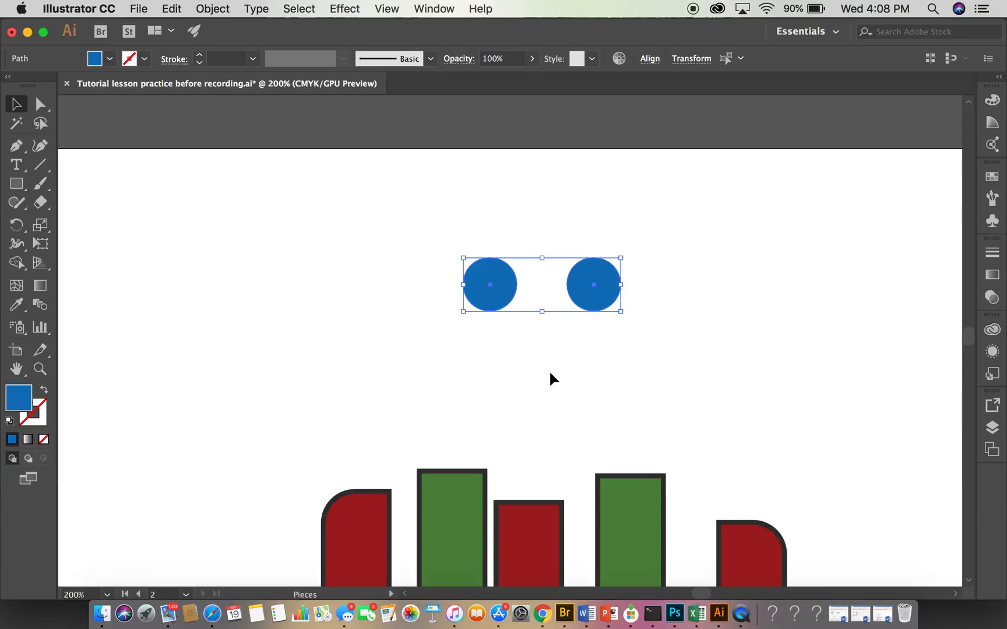
left_click_drag(596, 308, 512, 244)
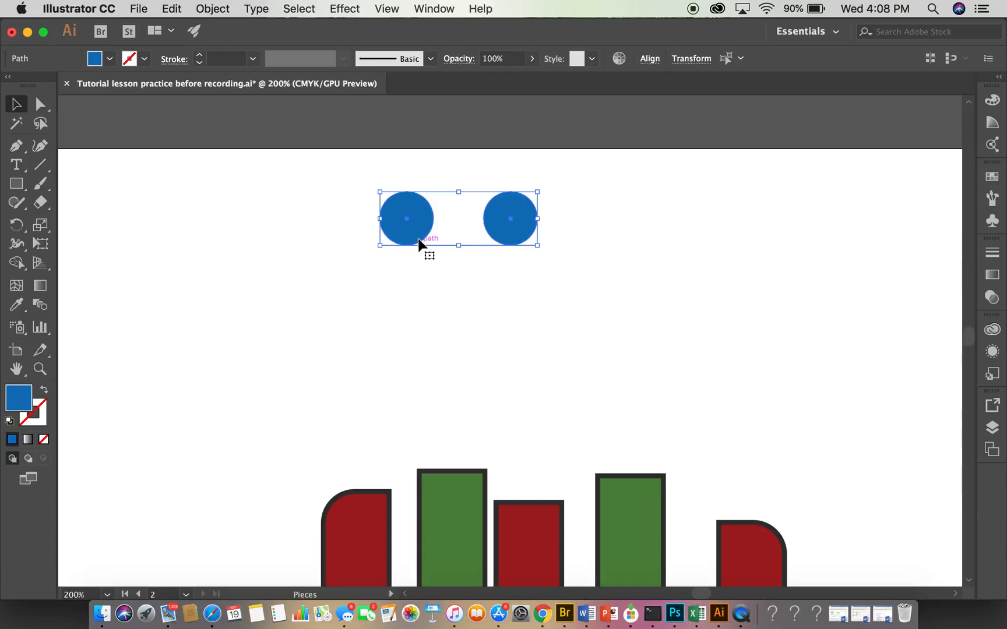
left_click_drag(420, 243, 338, 299)
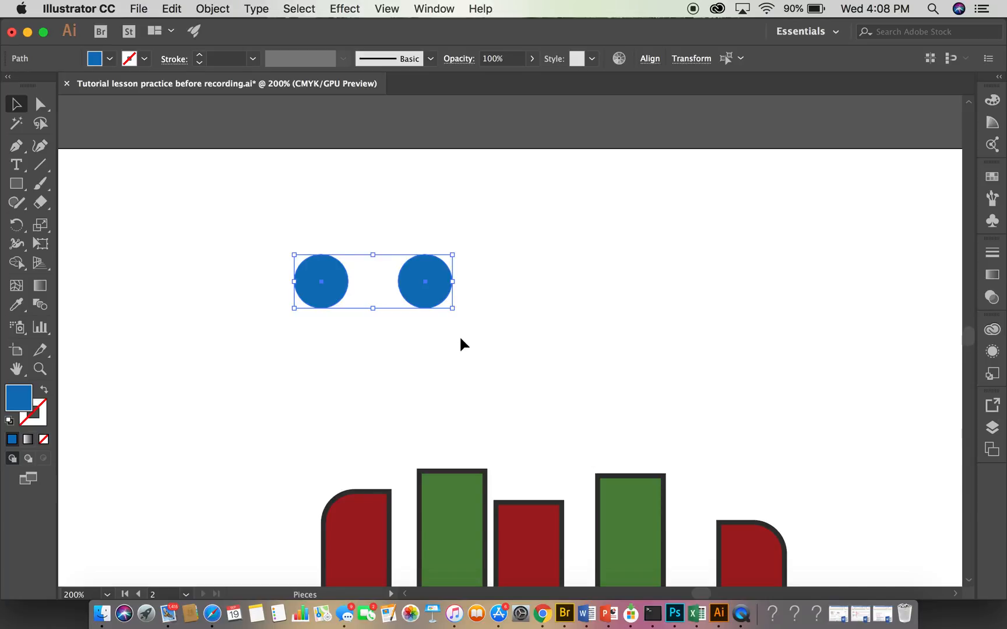
Reselect the right blue circle, add the left one to the selection, and move the pair up and back down on the artboard
left_click(497, 387)
left_click(408, 286)
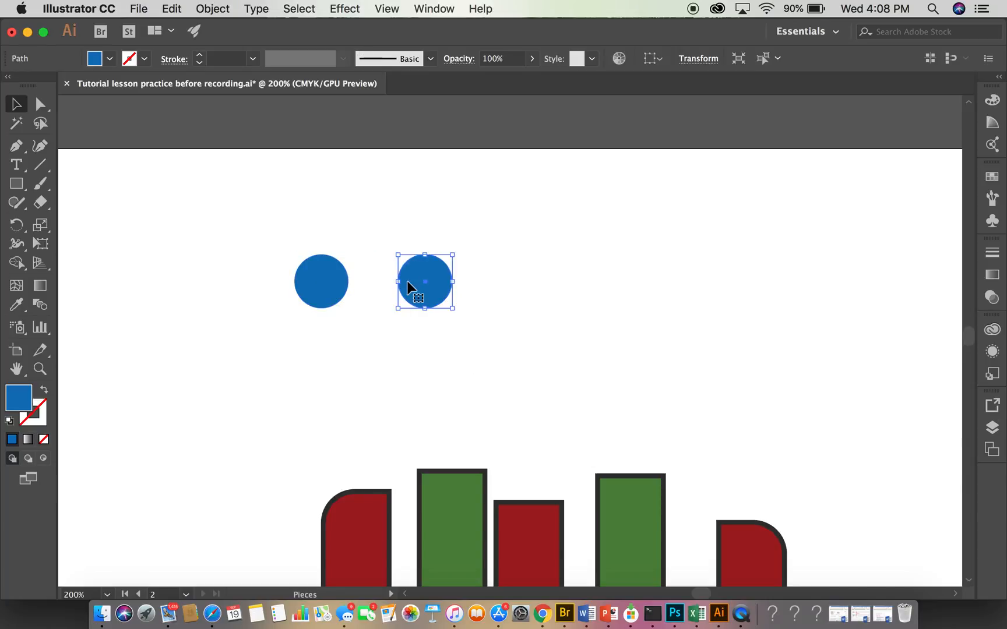
key("super+equal")
key("super+equal")
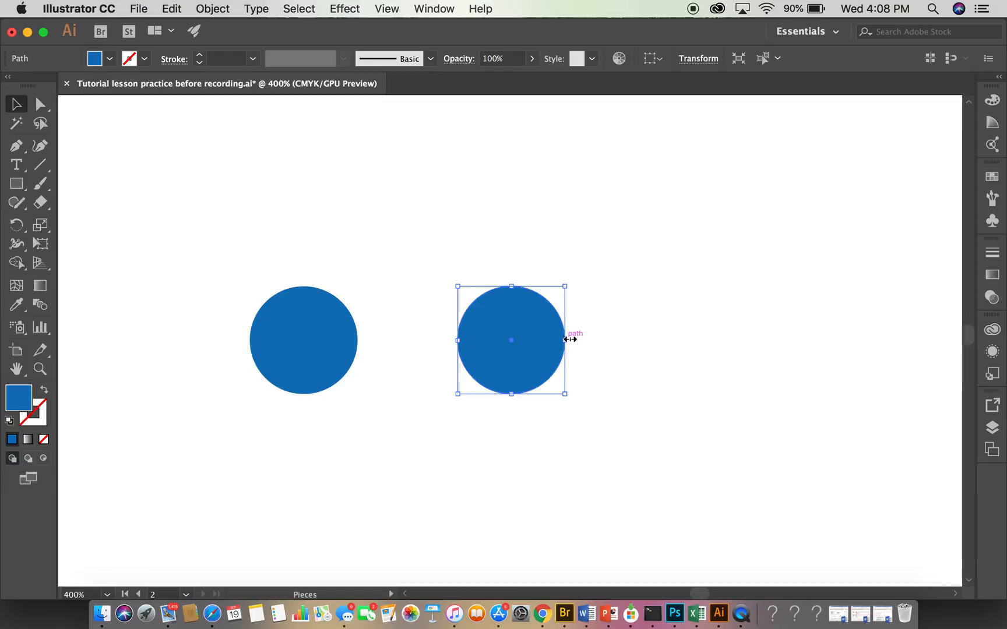
left_click(292, 373, "shift")
left_click_drag(499, 359, 523, 261)
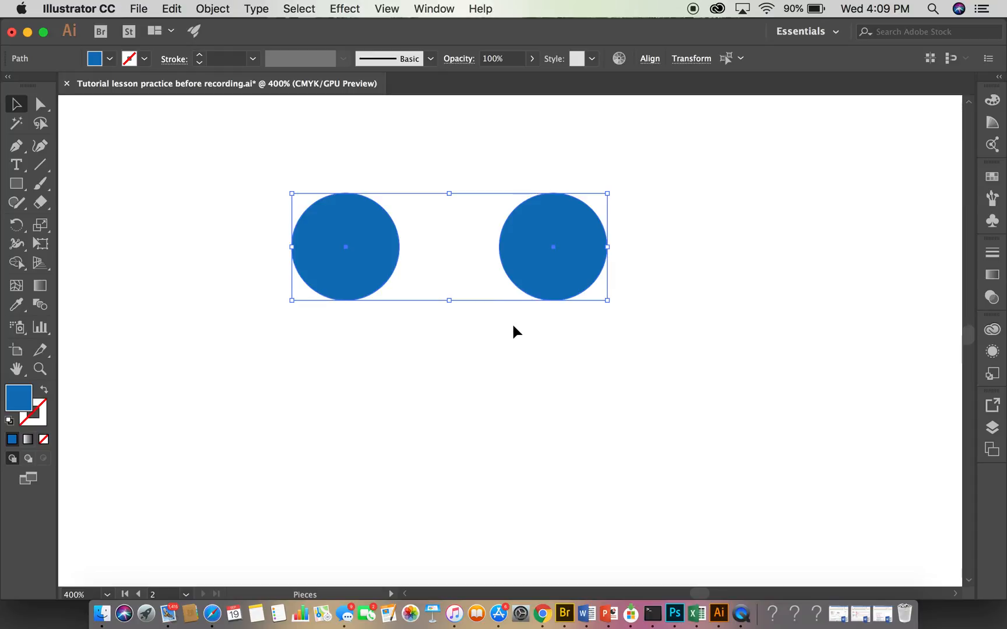
left_click_drag(575, 236, 588, 327)
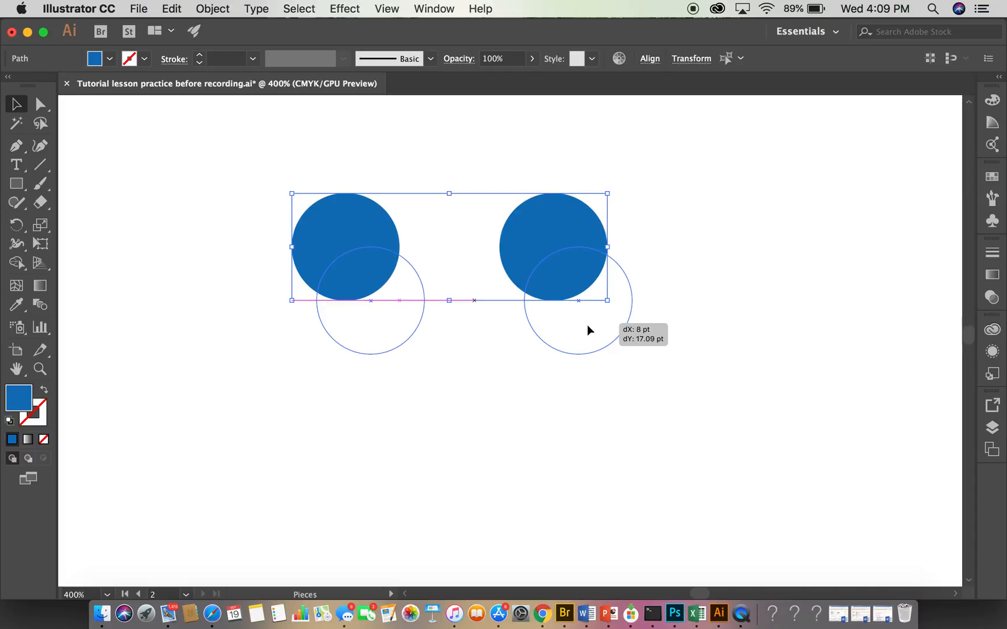
left_click_drag(587, 326, 618, 382)
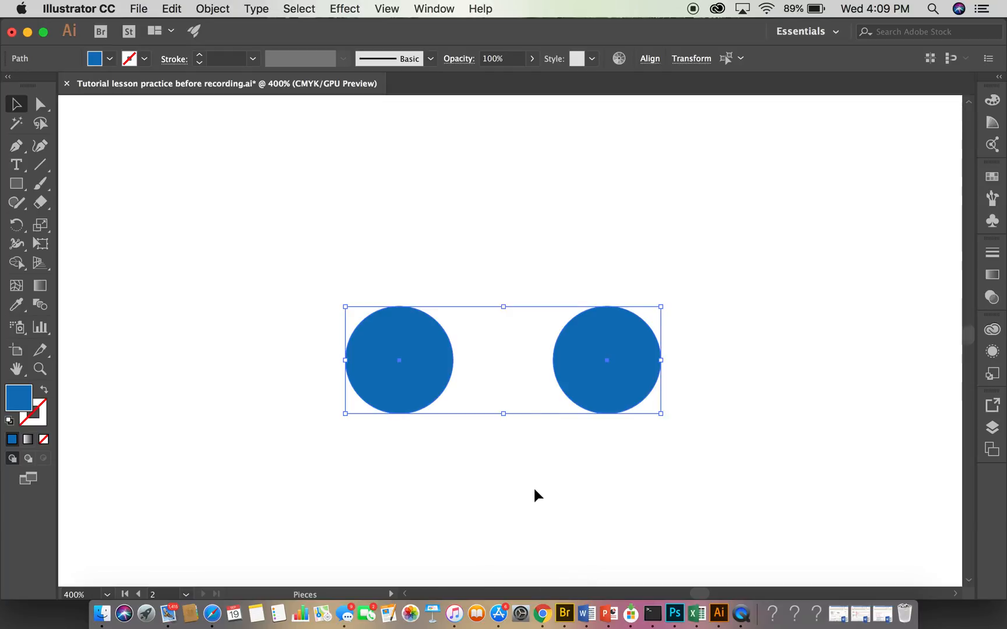
Revert the document to its last saved version, discarding the current changes
left_click(138, 10)
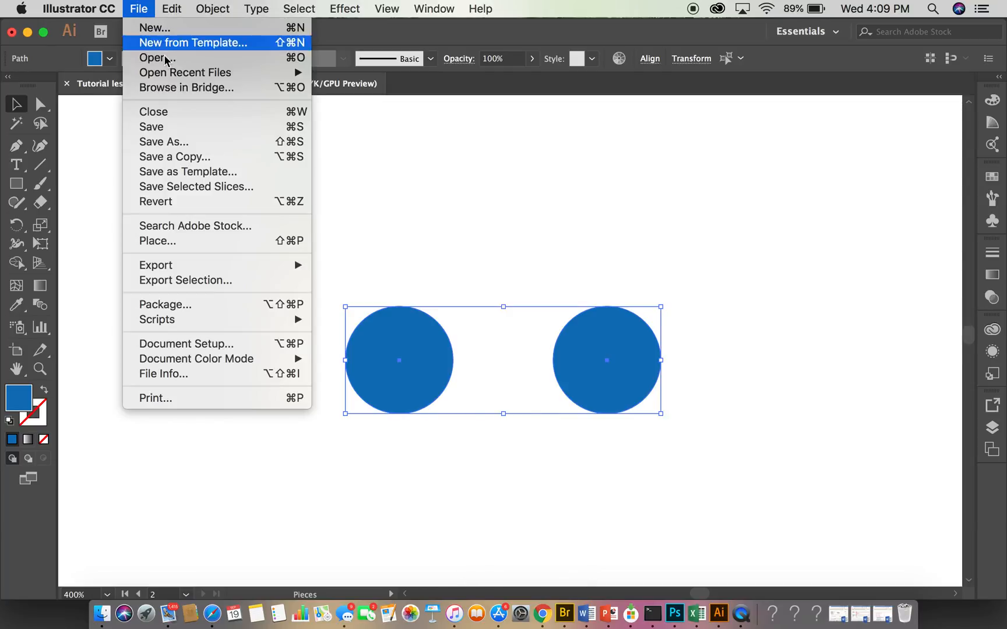
left_click(173, 202)
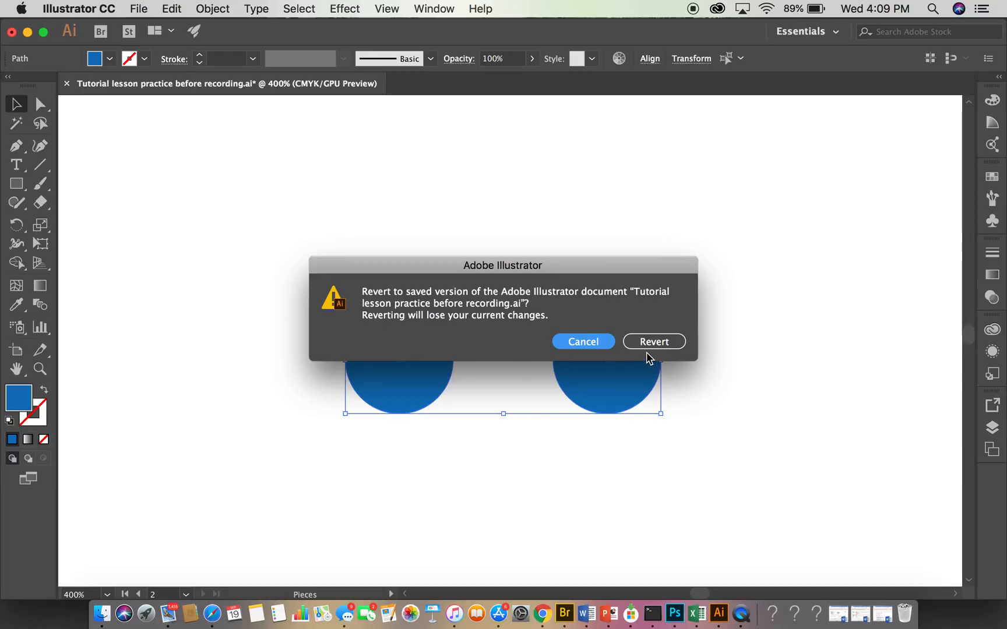
left_click(644, 344)
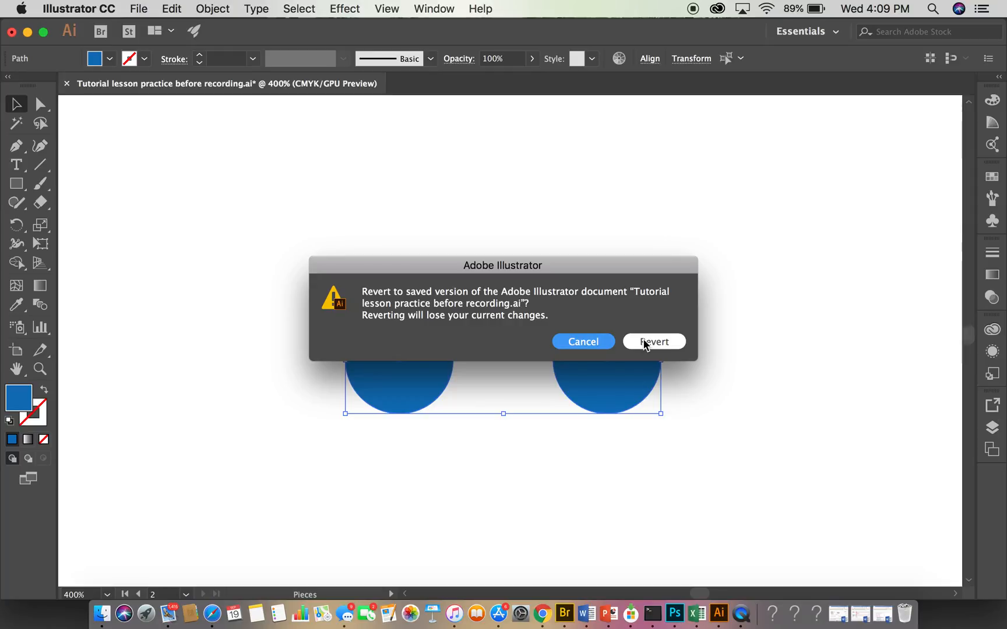
left_click(645, 344)
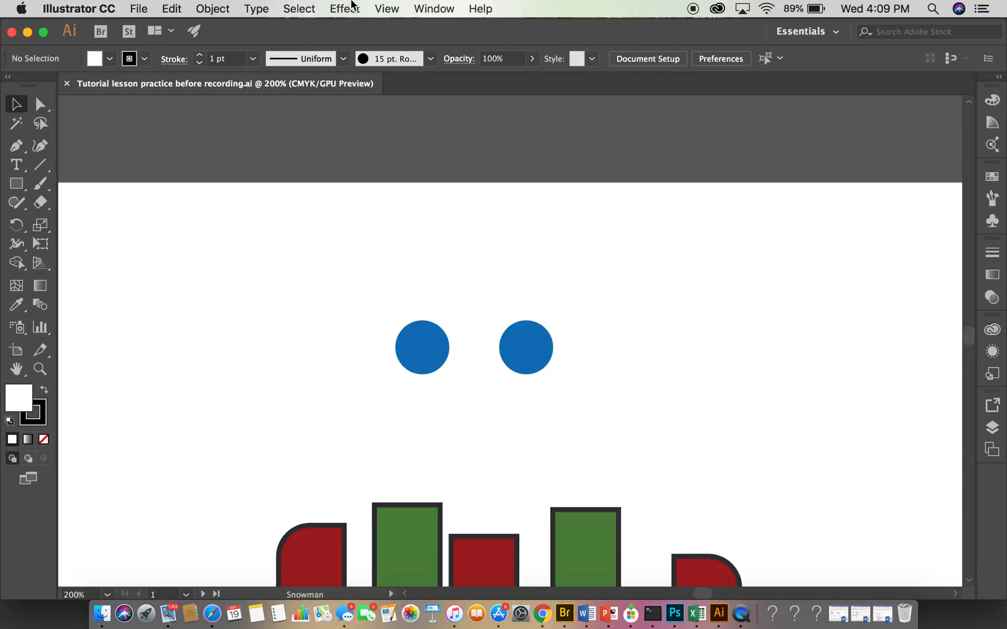
Fit the Snowman artboard in the window, followed by all artboards
left_click(387, 9)
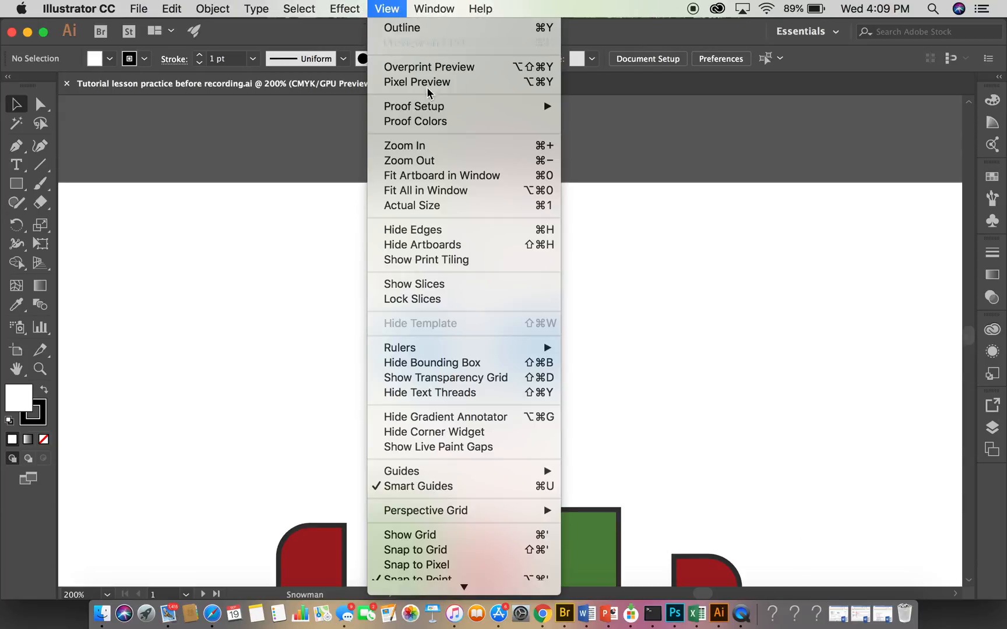
left_click(443, 182)
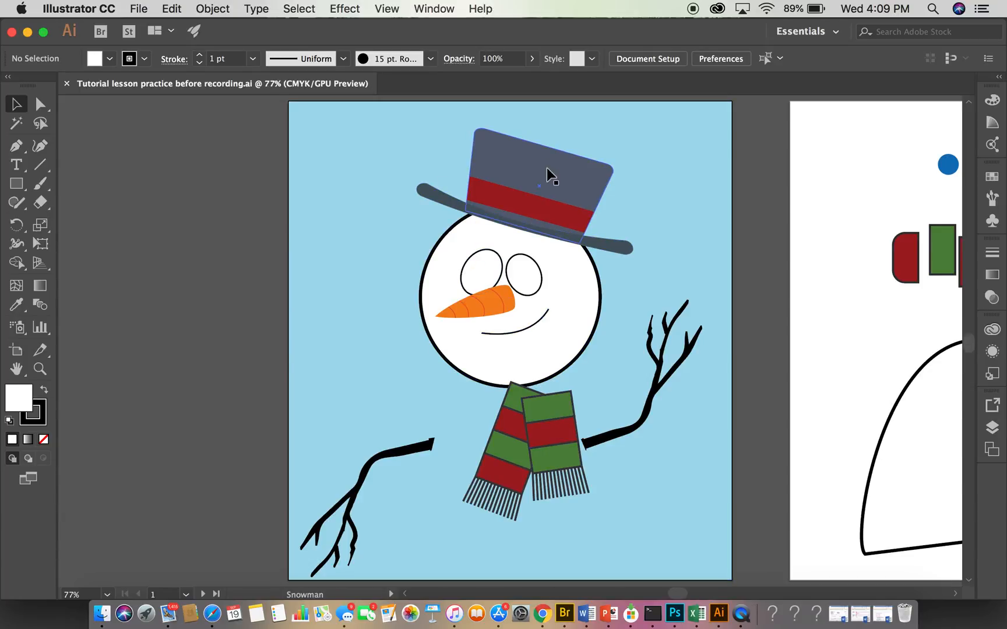
left_click(395, 9)
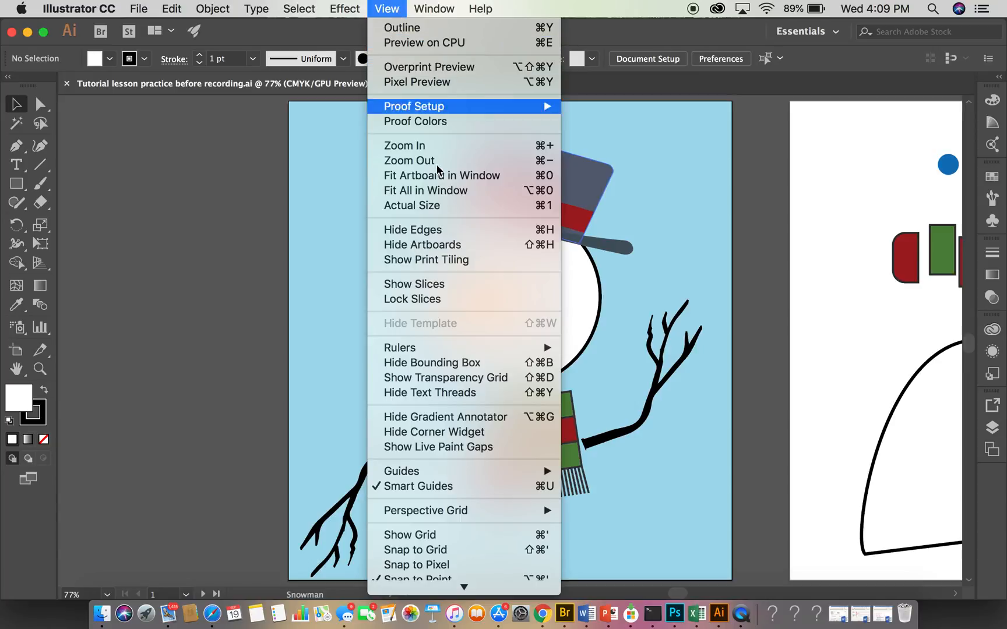
left_click(433, 194)
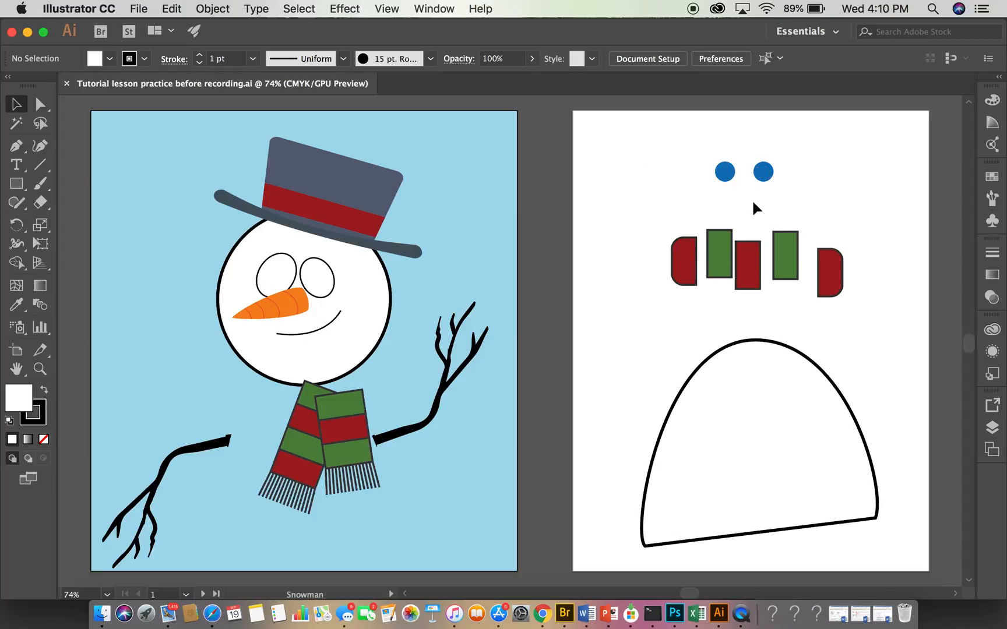
Select the left blue circle above the scarf pieces on the Pieces artboard and copy it
key("super+equal")
key("super+equal")
key("super+equal")
key("super+equal")
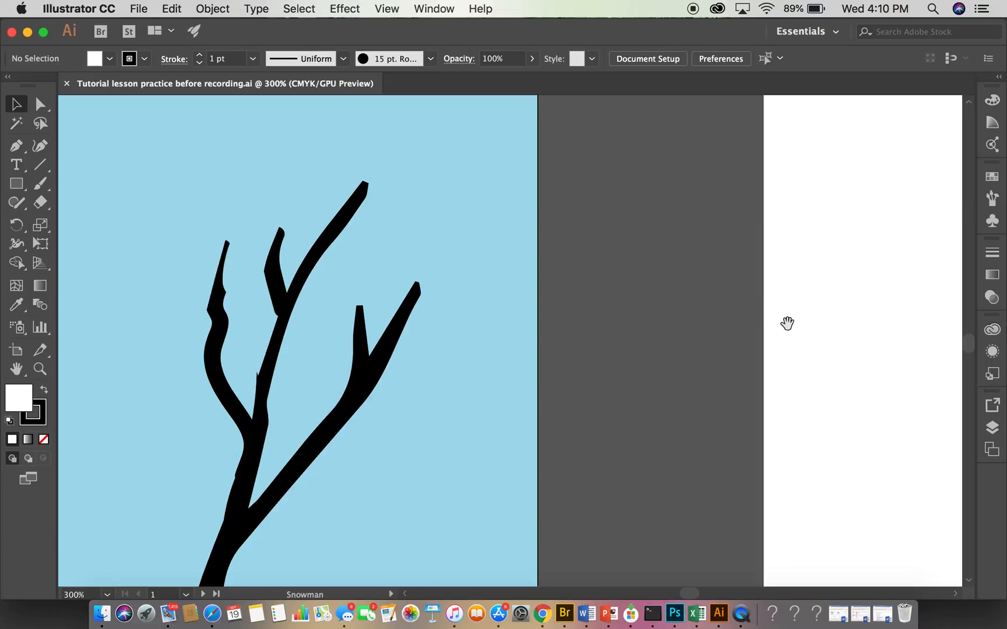
left_click_drag(850, 296, 205, 588)
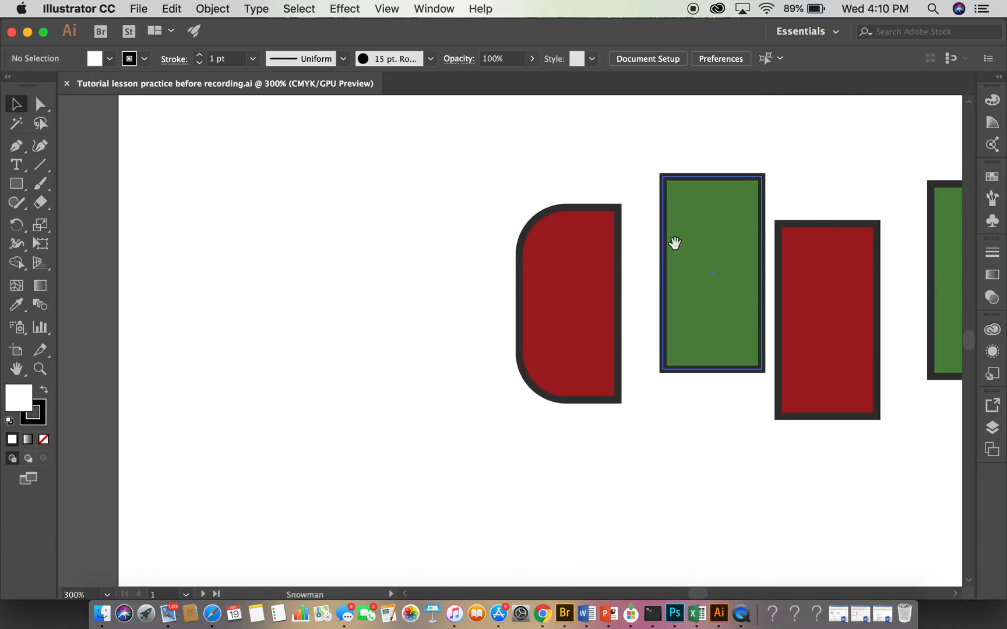
left_click_drag(784, 173, 461, 497)
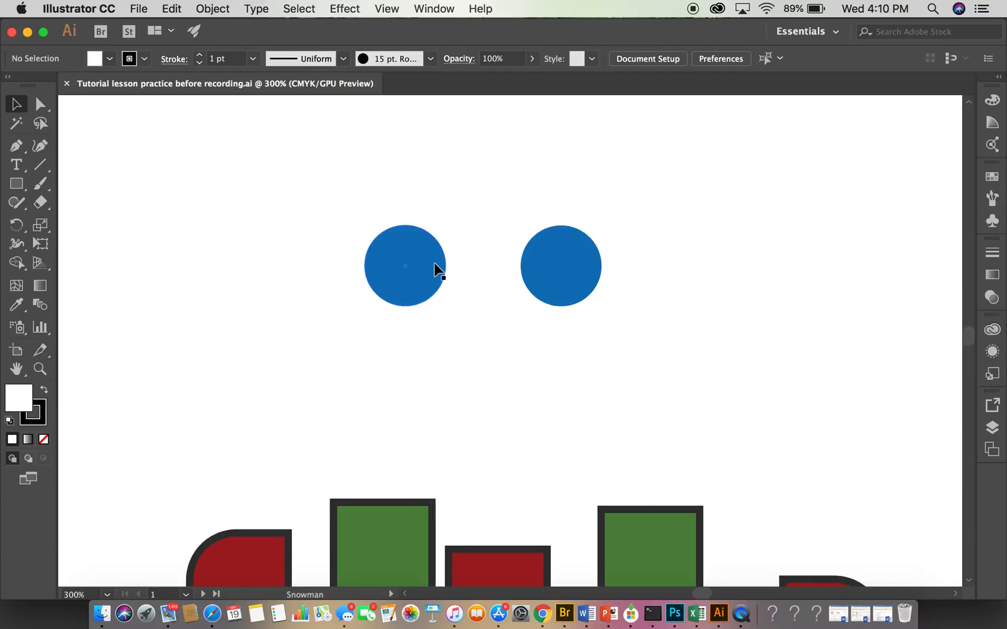
left_click(430, 295)
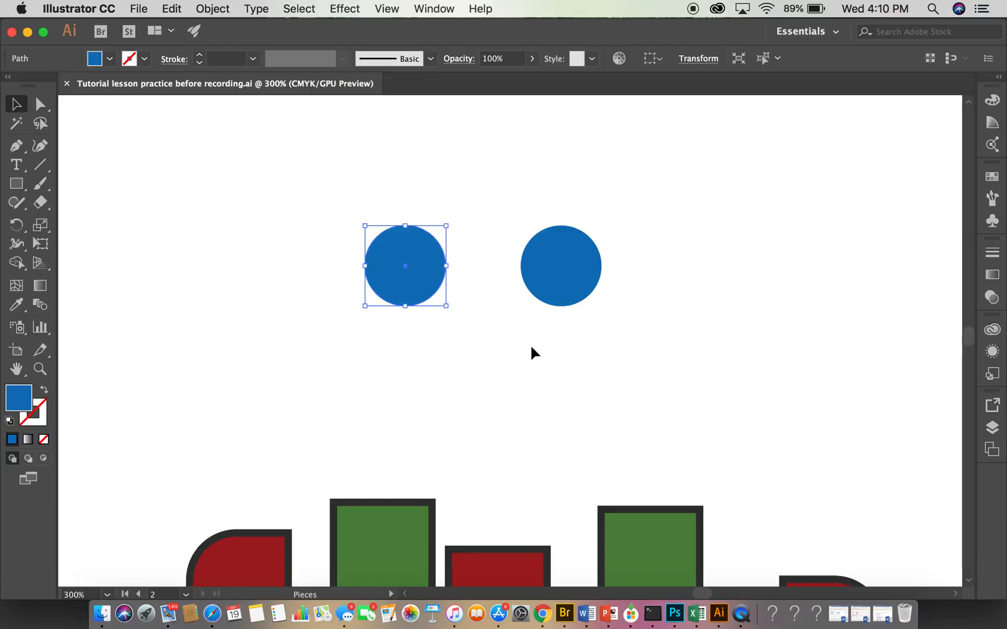
key("super+c")
Select the left green scarf rectangle, then clear the selection with all artboards fitted in the window
left_click_drag(373, 414, 359, 115)
left_click(368, 292)
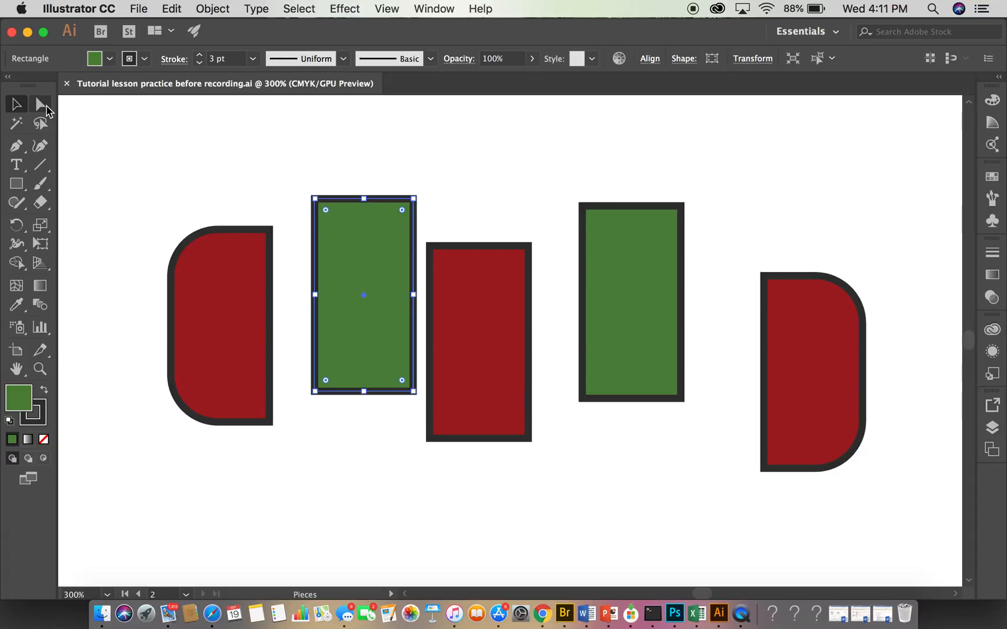
left_click(386, 8)
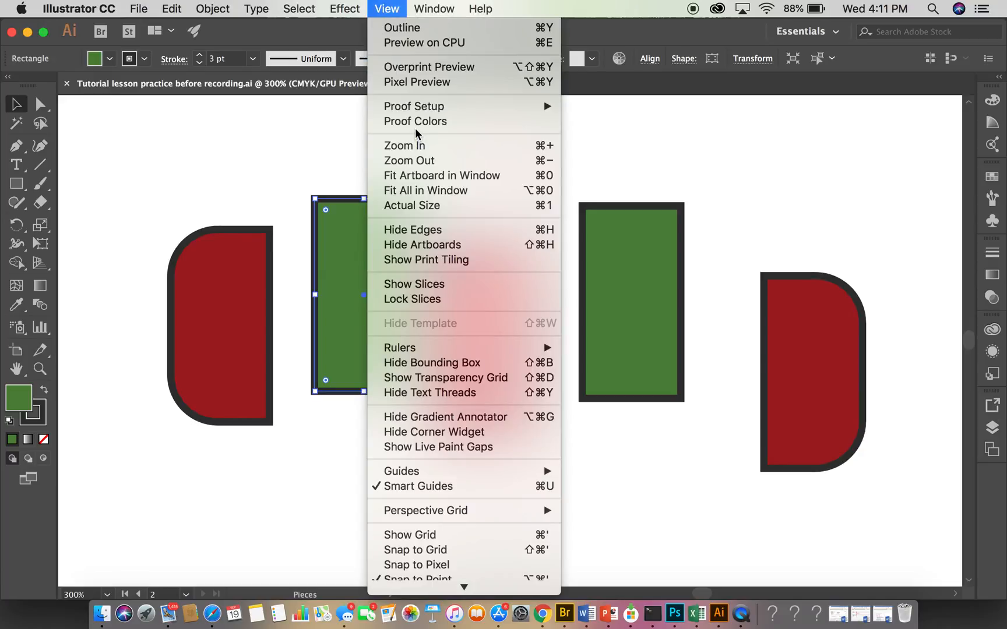
left_click(420, 190)
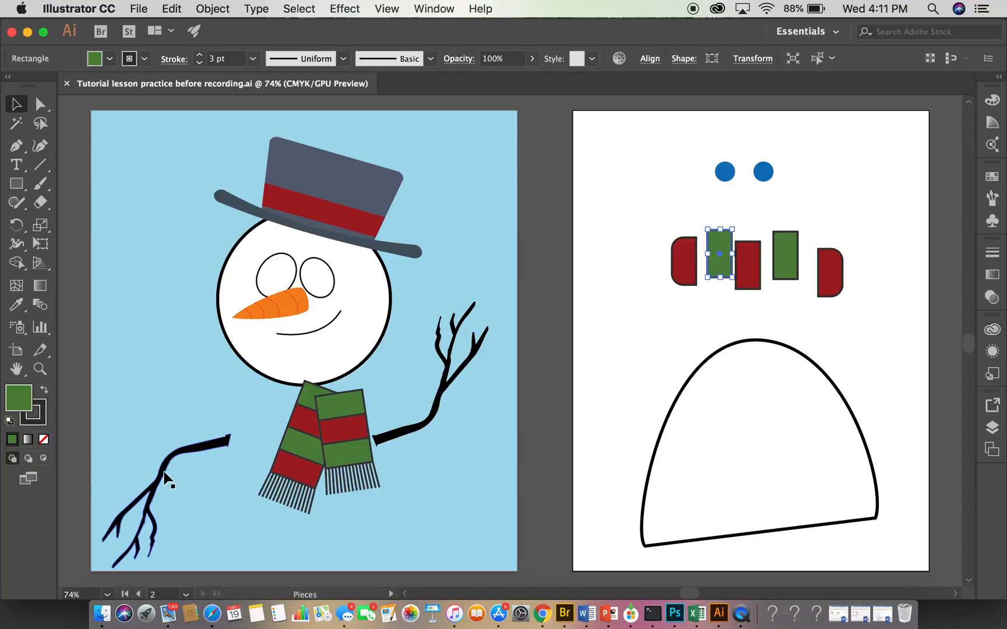
left_click(616, 289)
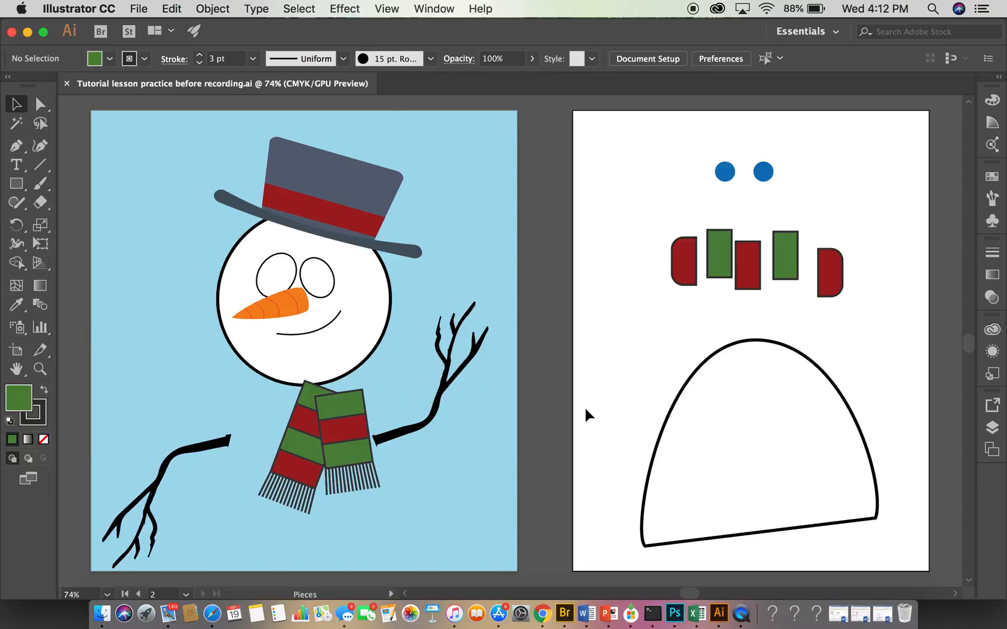
Magnify the scarf pieces on the Pieces artboard to 200% and activate the Direct Selection tool
left_click(39, 369)
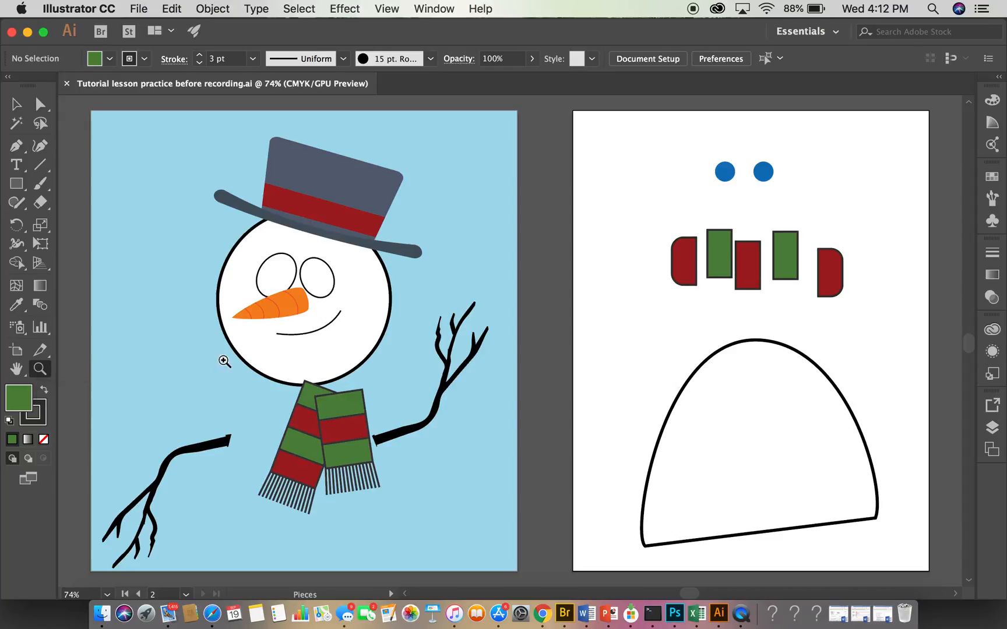
left_click(772, 276)
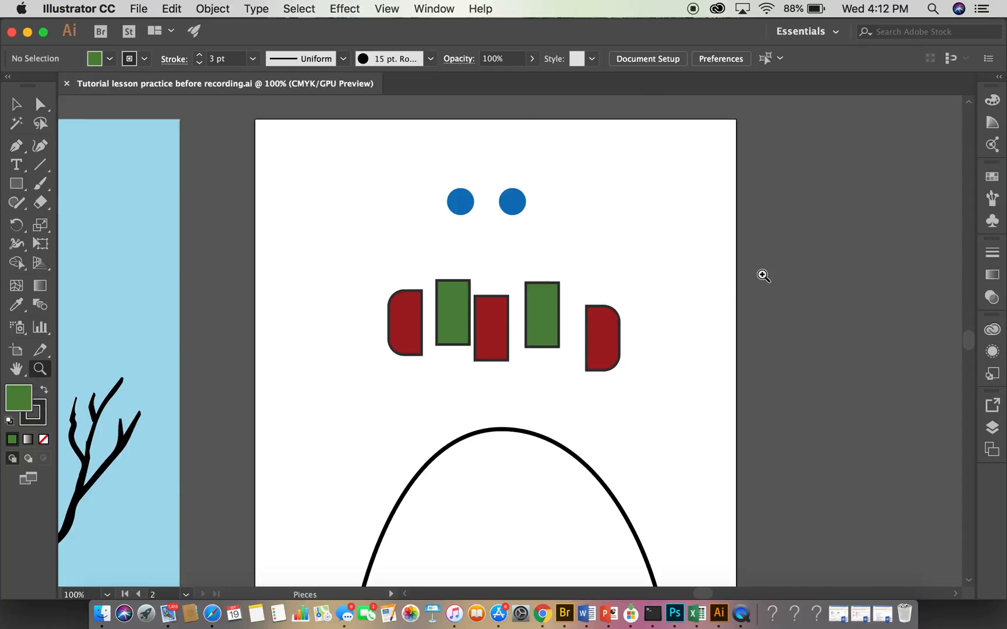
left_click(508, 327)
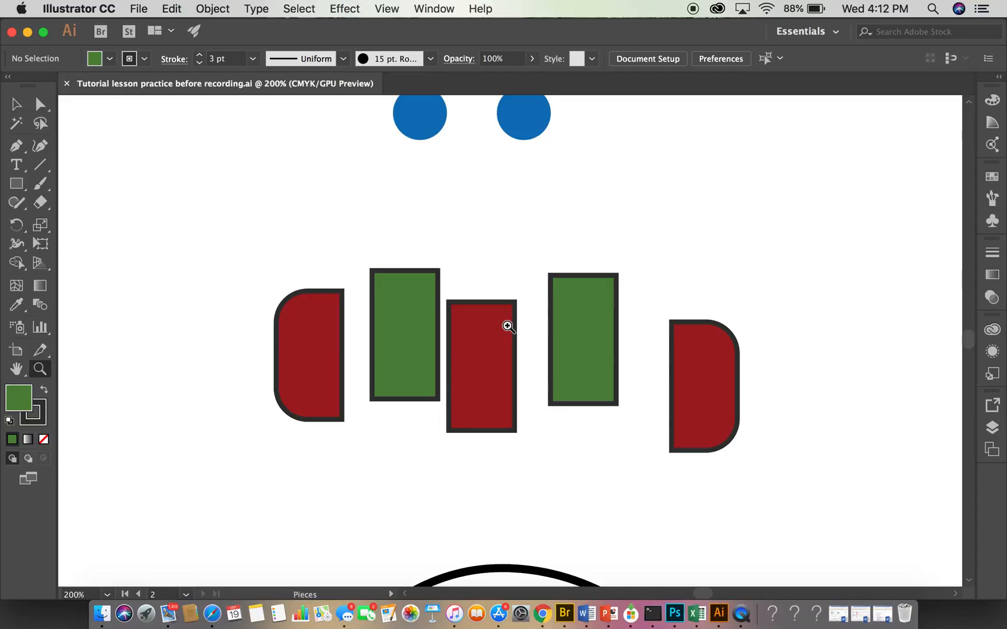
left_click(39, 108)
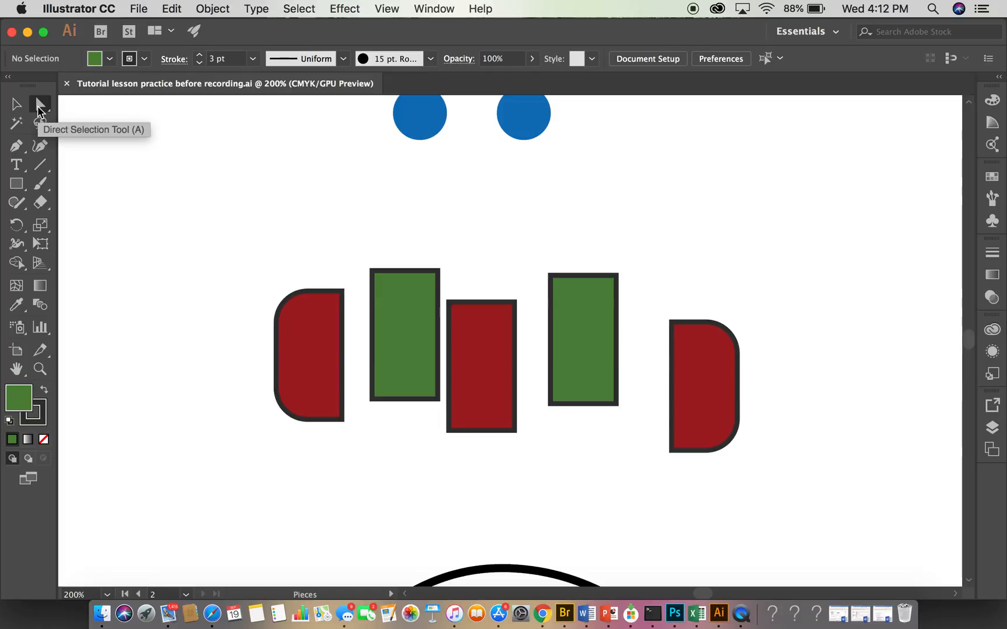
left_click(373, 270)
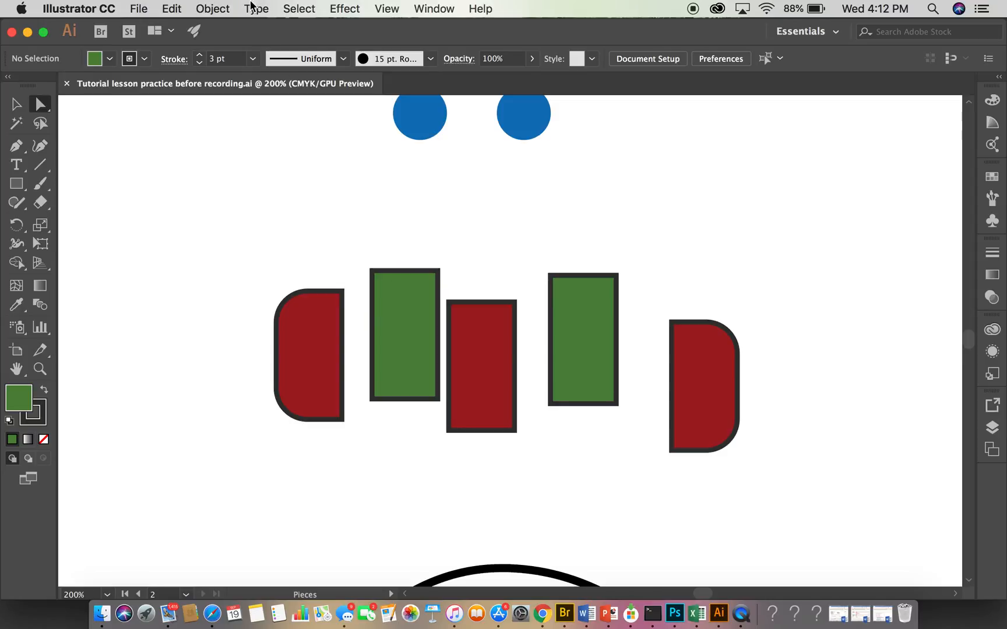
Check whether Smart Guides are enabled for the document view
left_click(395, 12)
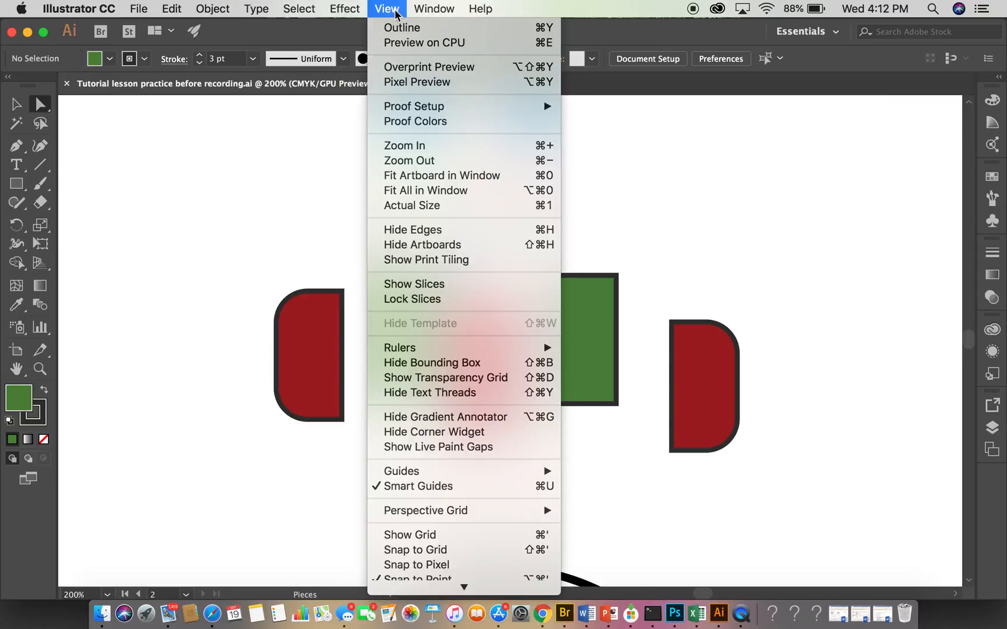
mouse_move(430, 627)
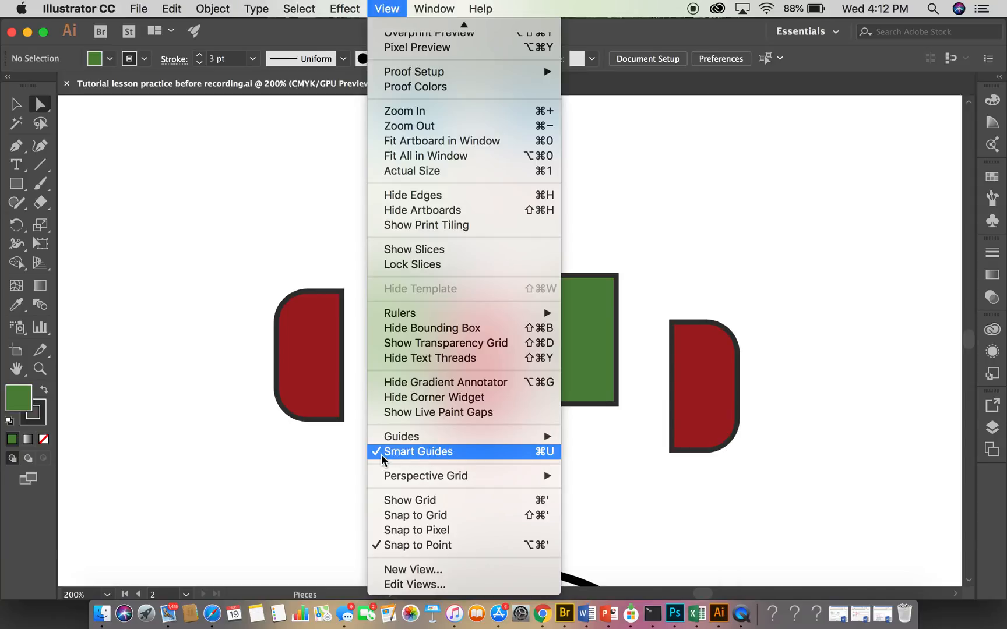
left_click(260, 511)
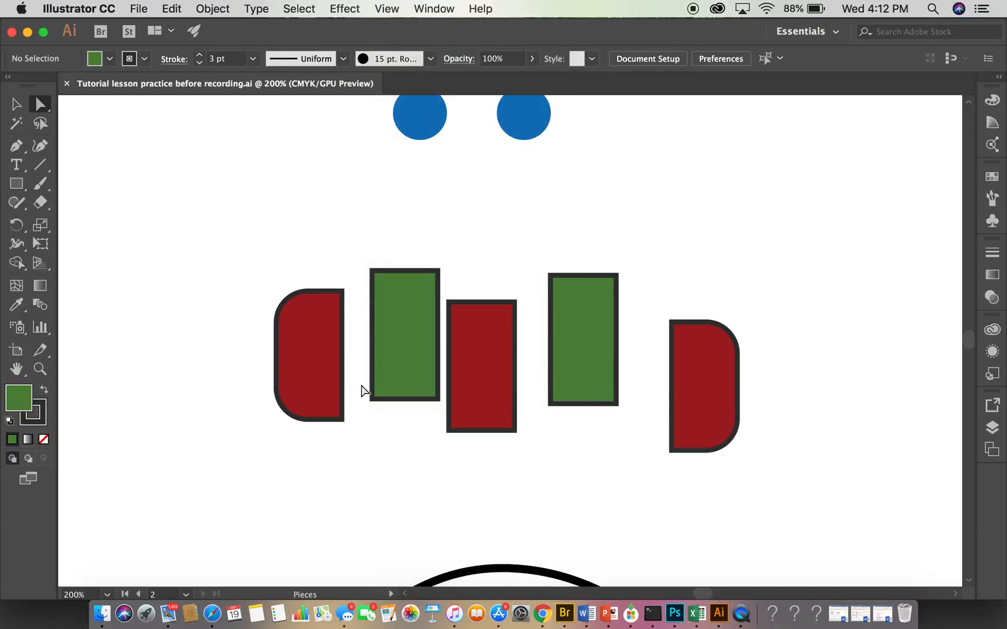
Move the upper-left anchor point of the left green scarf rectangle a short distance outward to the left
left_click(375, 269)
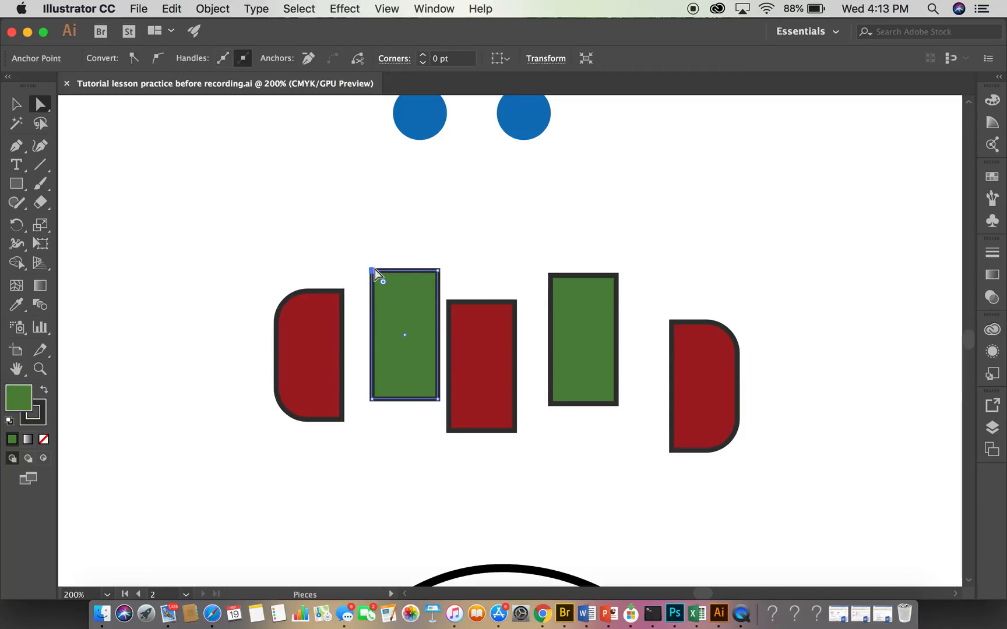
key("super+equal")
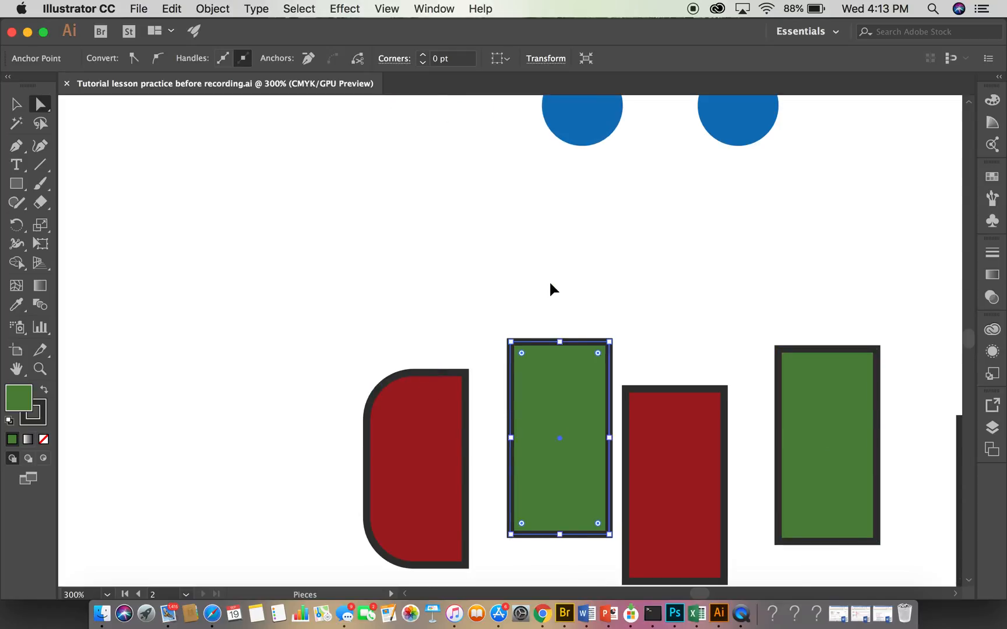
key("super+equal")
key("super+equal")
key("super+equal")
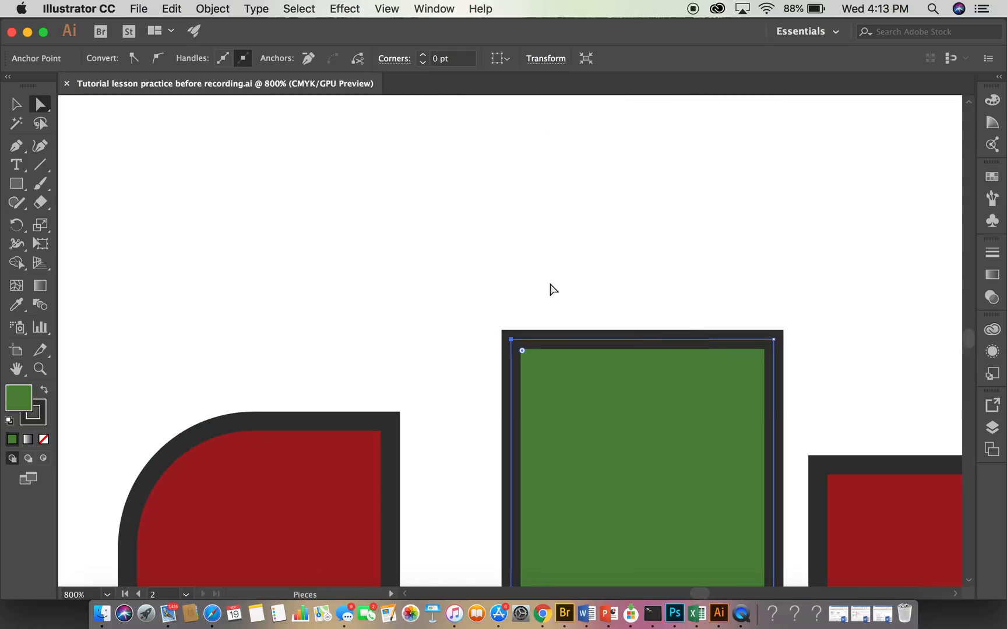
key("space")
left_click_drag(570, 272, 528, 96)
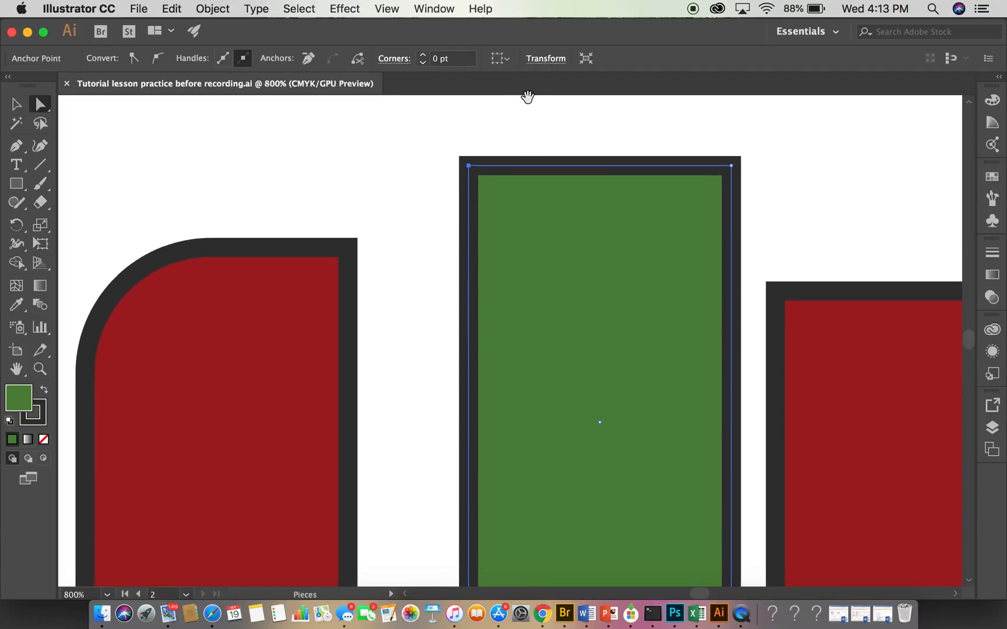
key("super+minus")
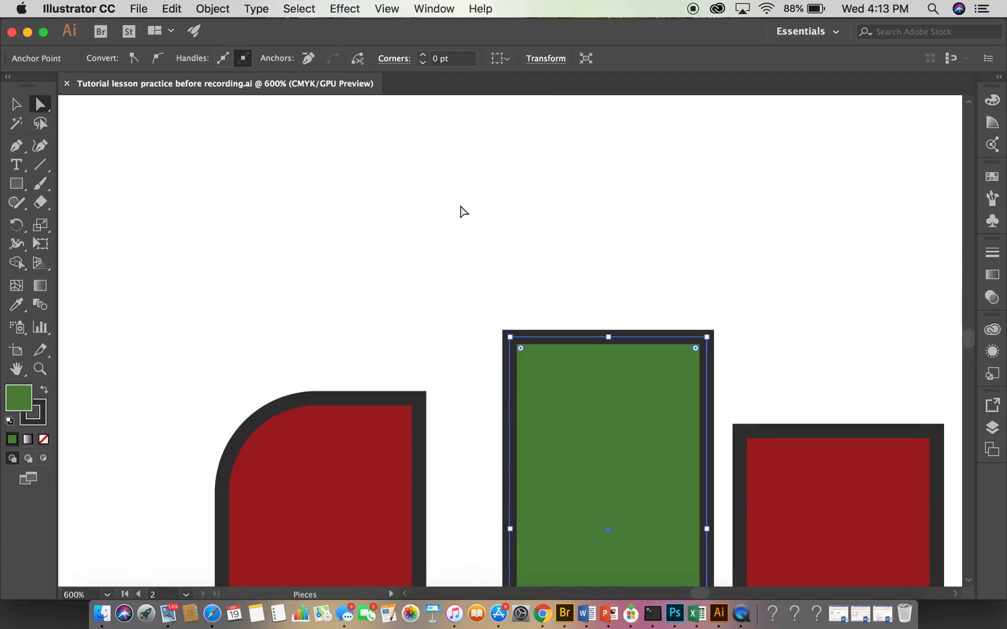
key("space")
left_click_drag(544, 290, 464, 131)
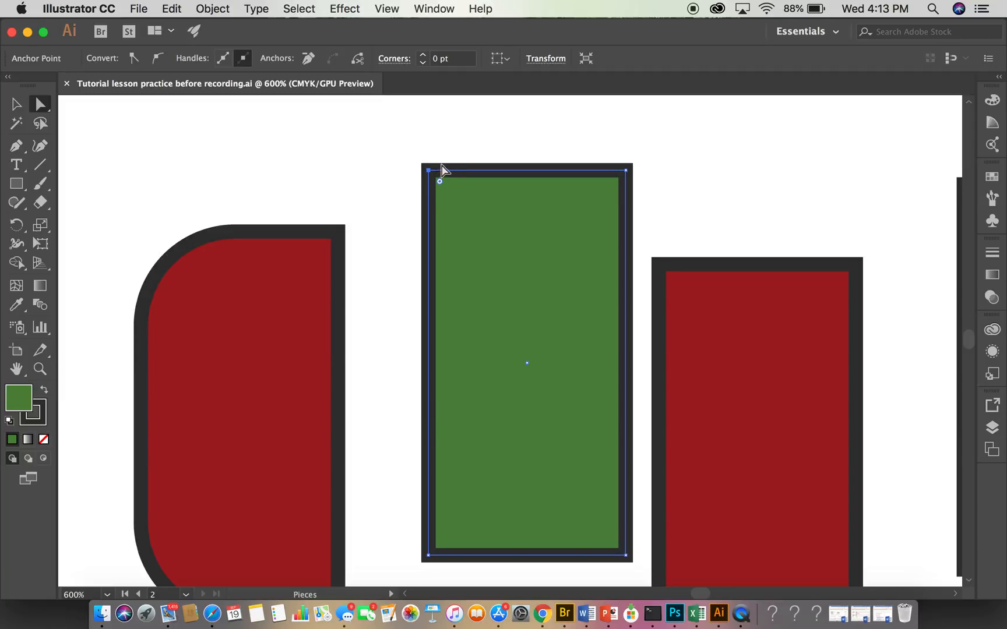
left_click_drag(429, 173, 404, 170)
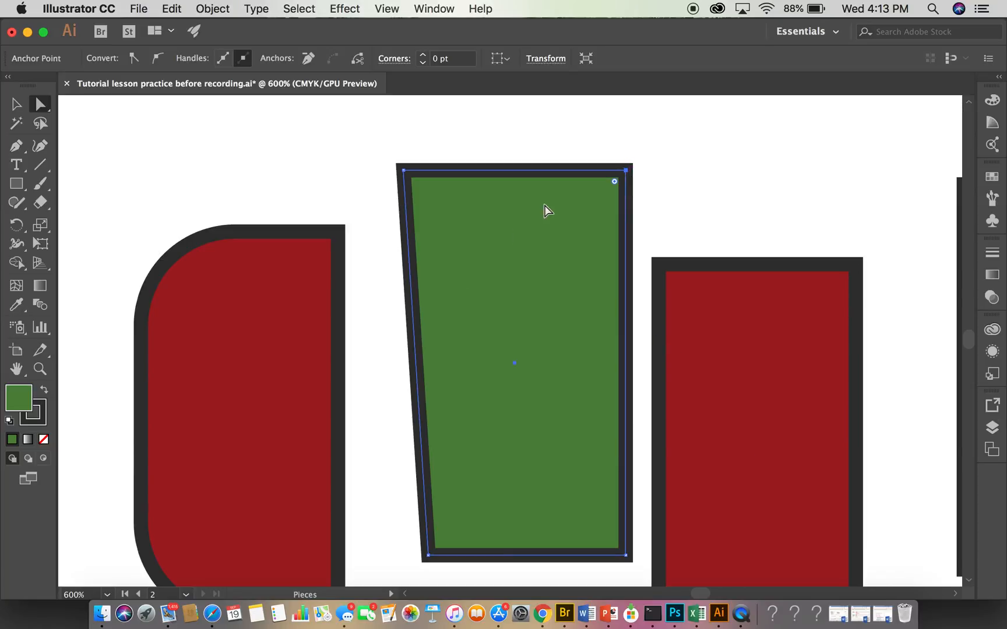
Move the upper-right anchor point of the same green shape outward to the right, over the neighbouring red piece
left_click(627, 170)
left_click(627, 170)
left_click_drag(626, 170, 674, 175)
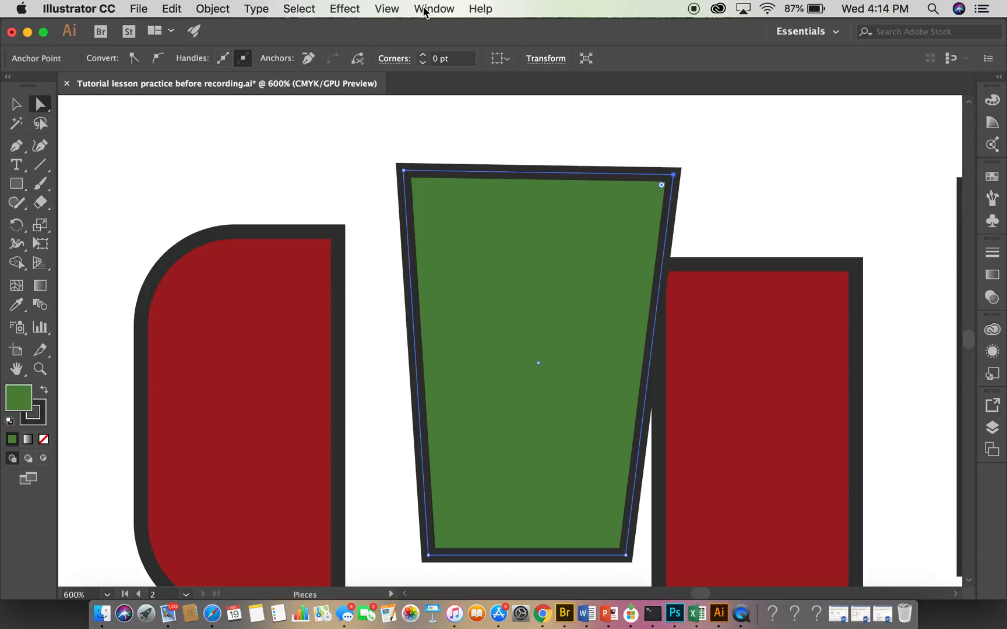
Revert the document to its saved version, discarding the anchor point edits
left_click(387, 8)
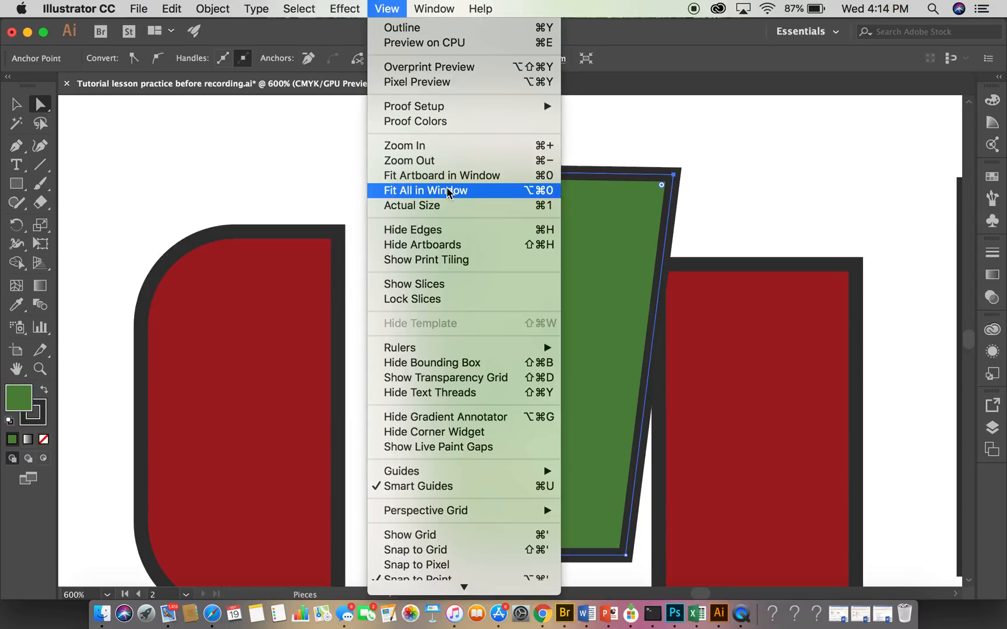
left_click(429, 175)
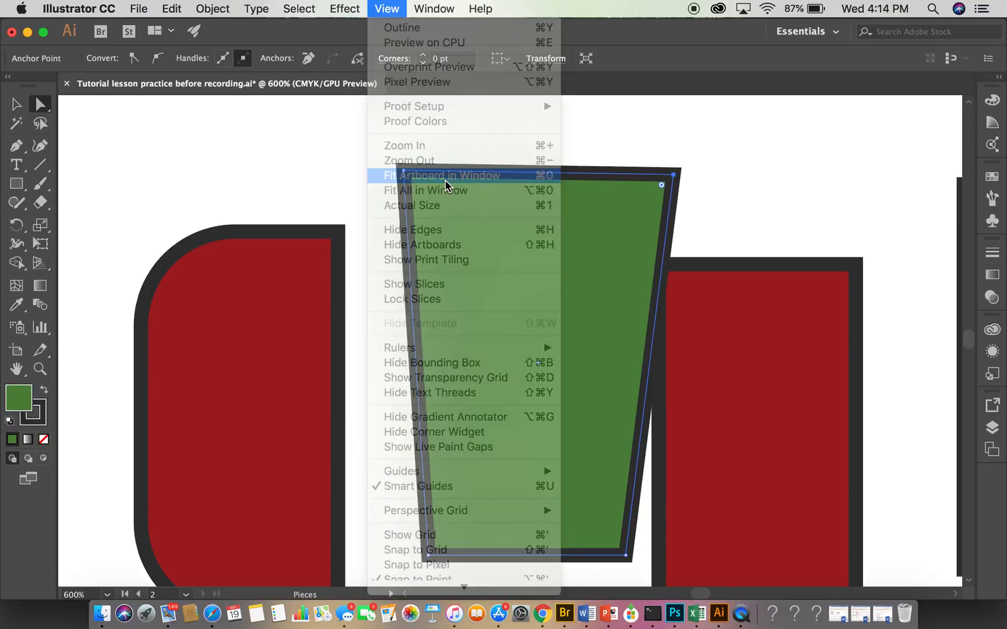
left_click(139, 8)
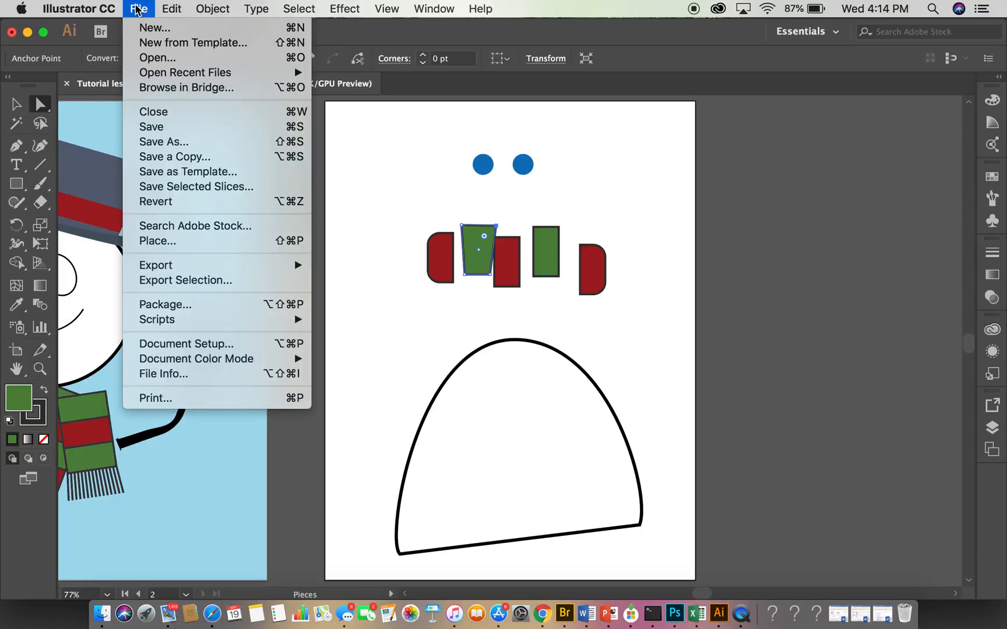
left_click(209, 203)
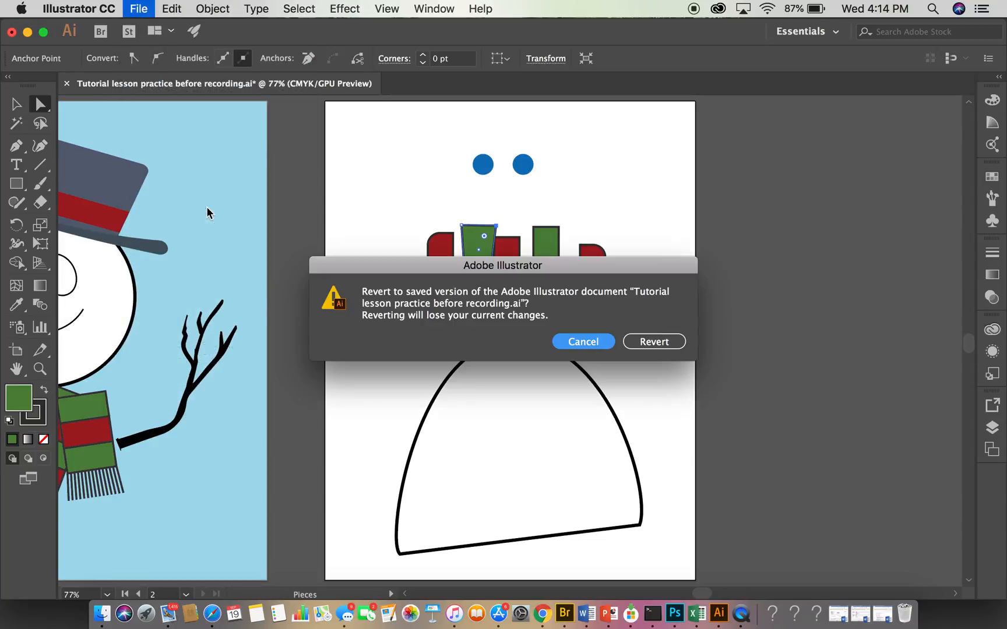
left_click(654, 341)
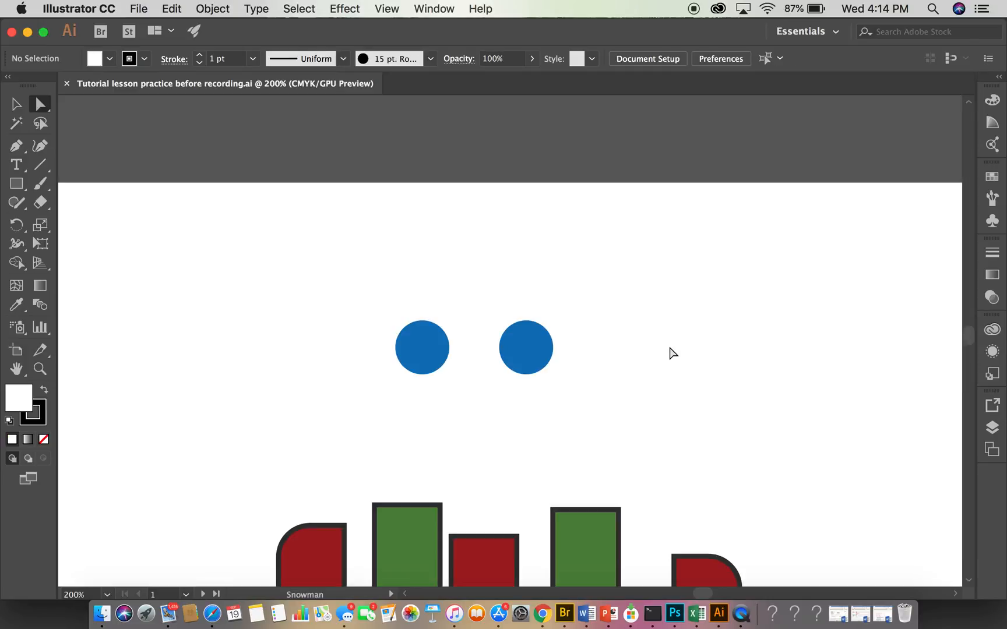
Fit the Snowman artboard in the window, and after that fit all artboards
left_click(389, 8)
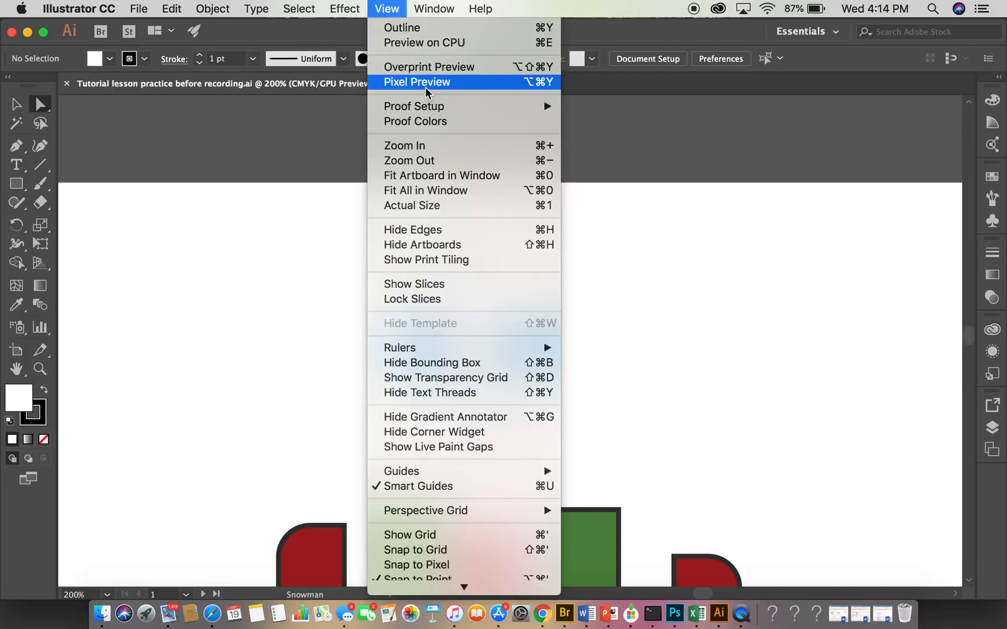
left_click(434, 176)
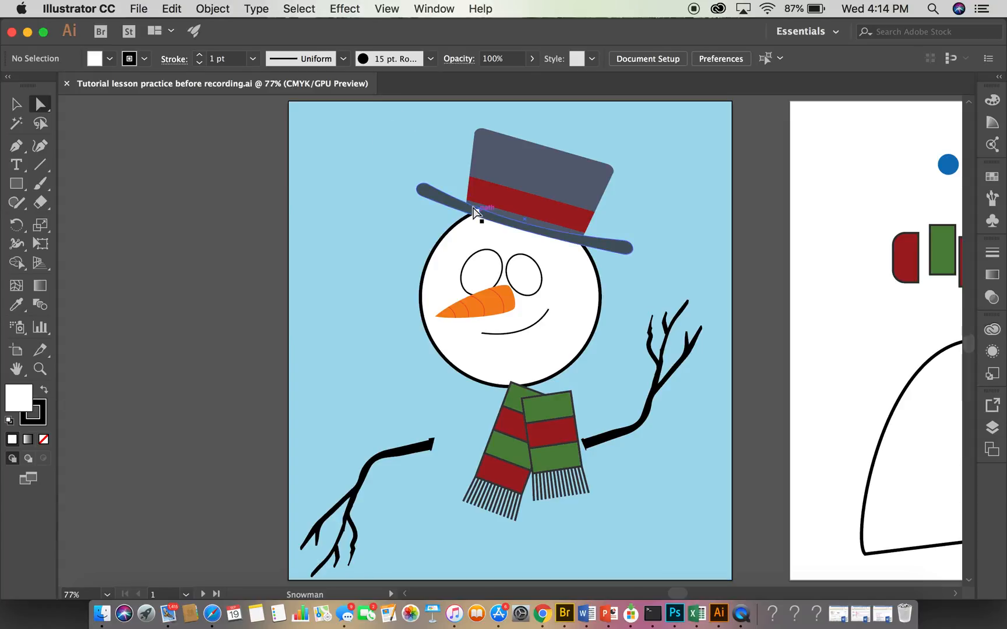
left_click(396, 9)
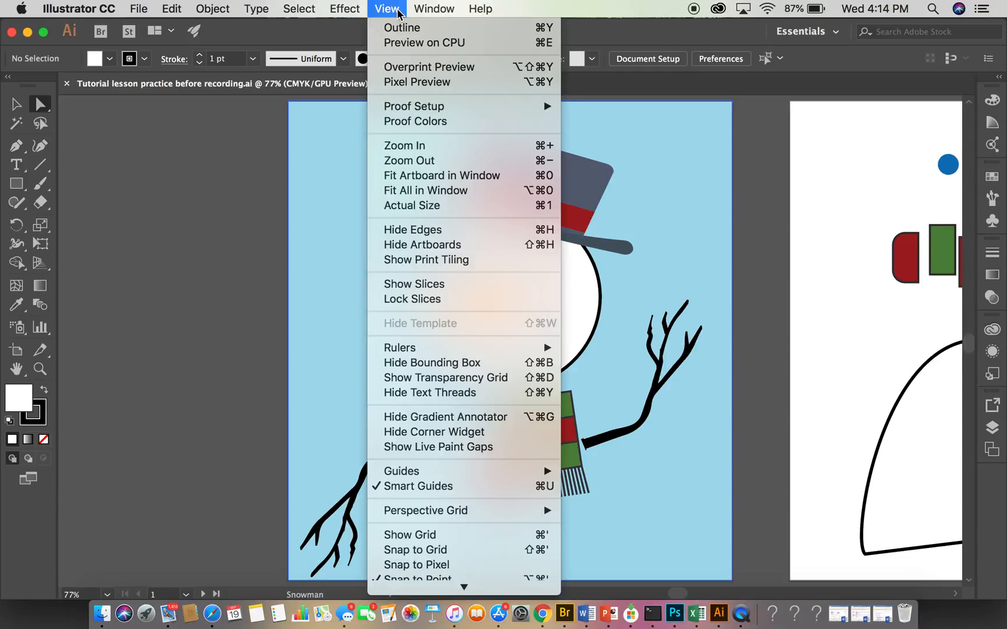
left_click(433, 191)
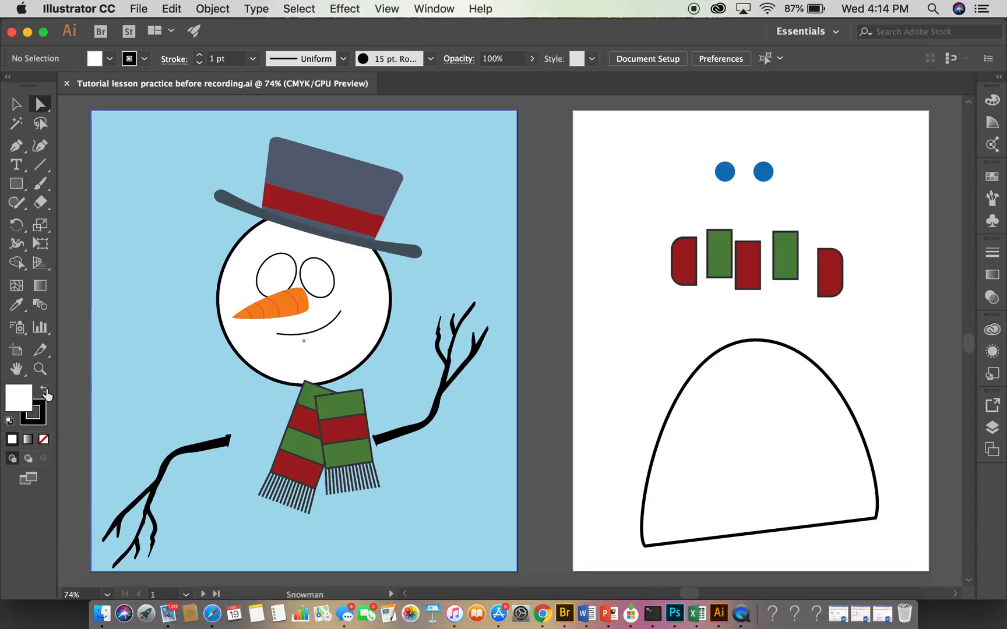
Magnify the area around the two blue circles on the Pieces artboard to 150% with the Zoom tool
left_click(40, 369)
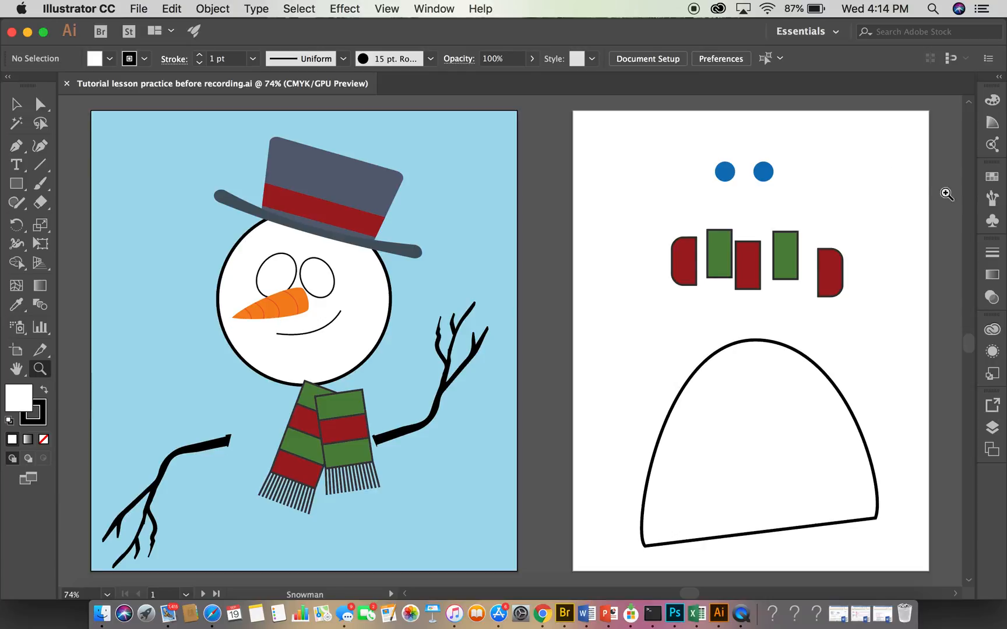
left_click(756, 172)
left_click(502, 335)
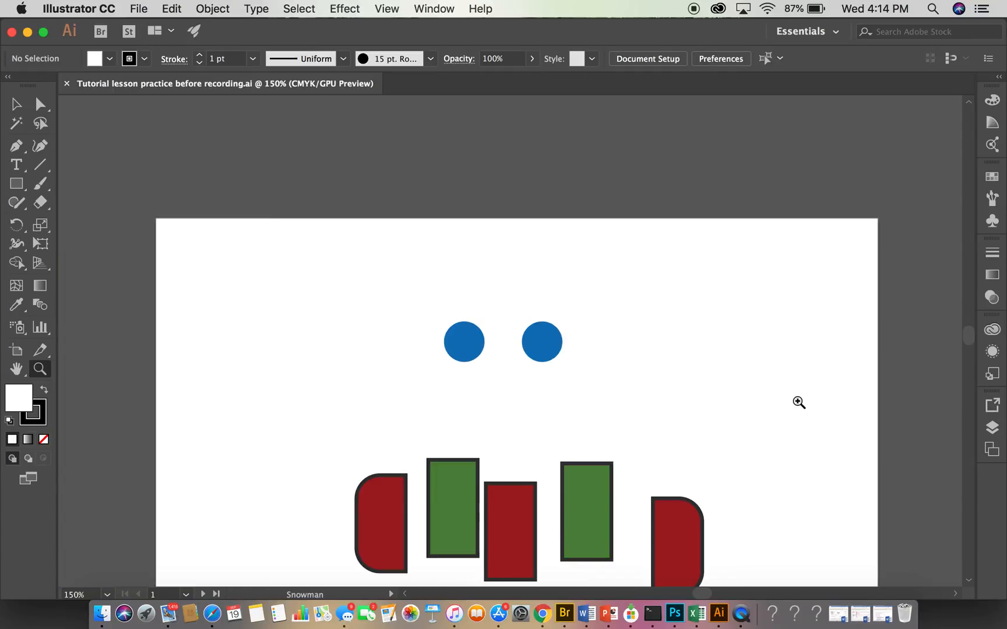
Marquee-select both blue circles on the Pieces artboard with the Selection tool, and deselect them
left_click(12, 105)
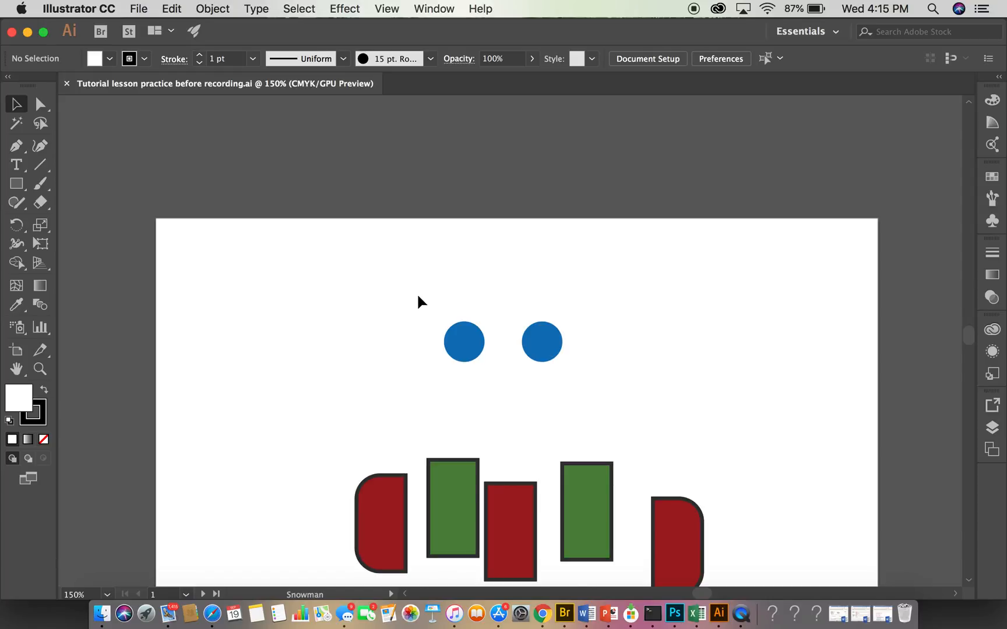
left_click_drag(418, 296, 607, 394)
left_click_drag(607, 394, 607, 394)
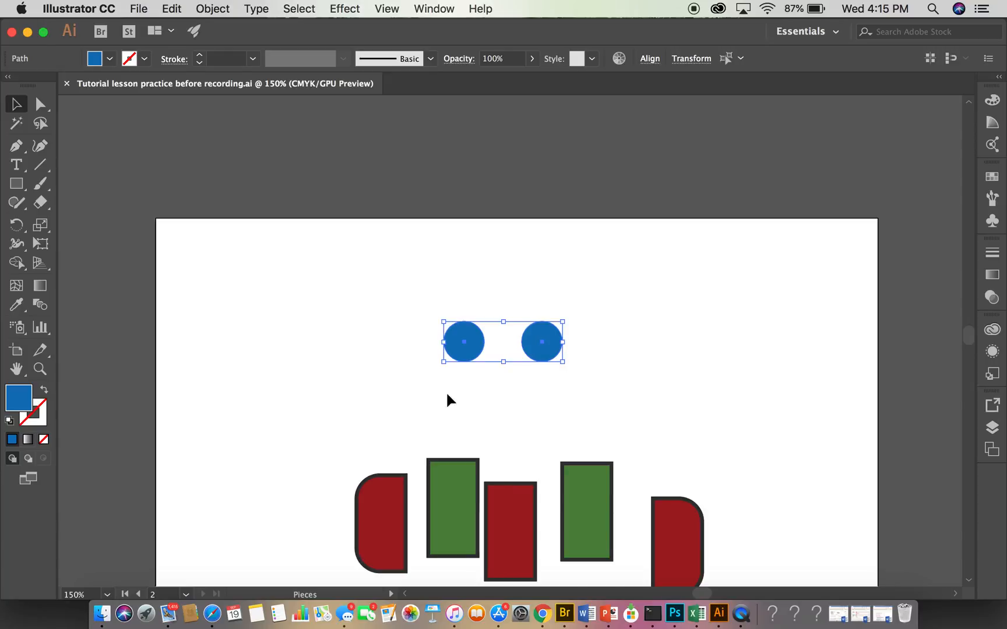
key("super+c")
left_click(394, 401)
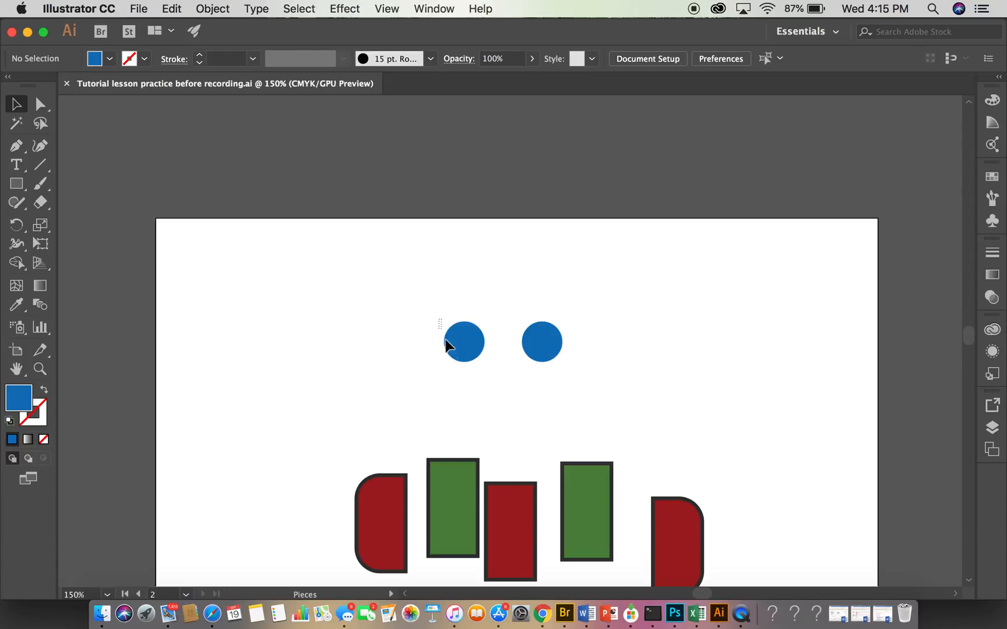
Select both blue circles again using marquees that only partly enclose them, clearing the selection each time
left_click_drag(445, 340, 559, 362)
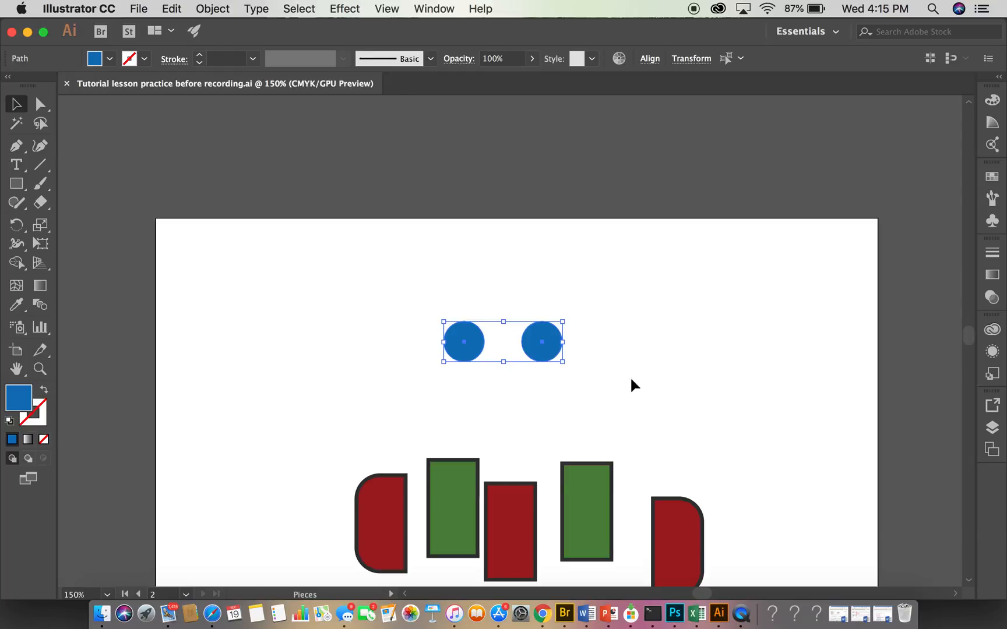
left_click(372, 324)
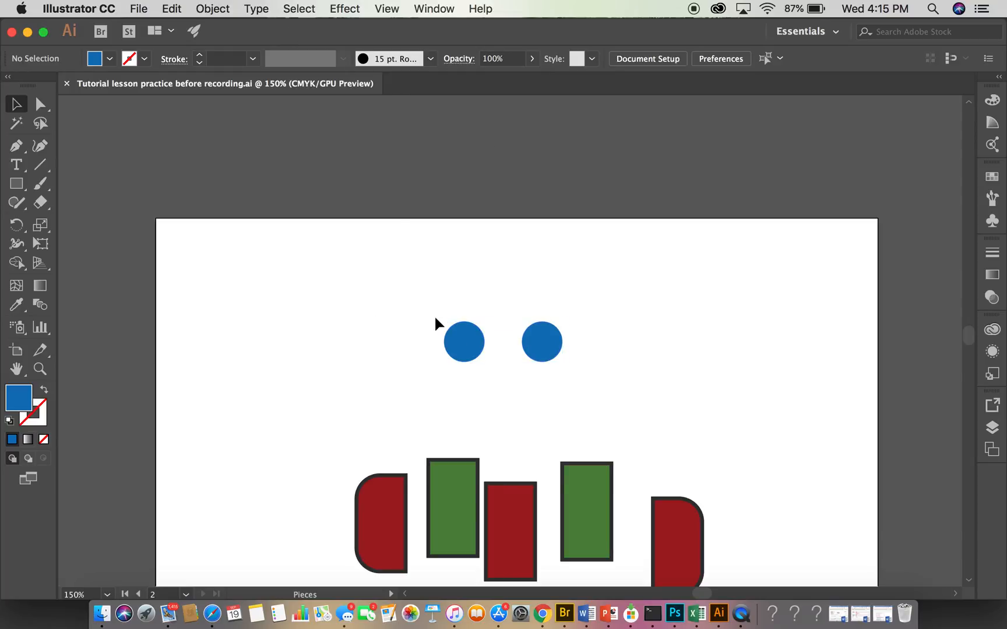
left_click_drag(436, 319, 541, 368)
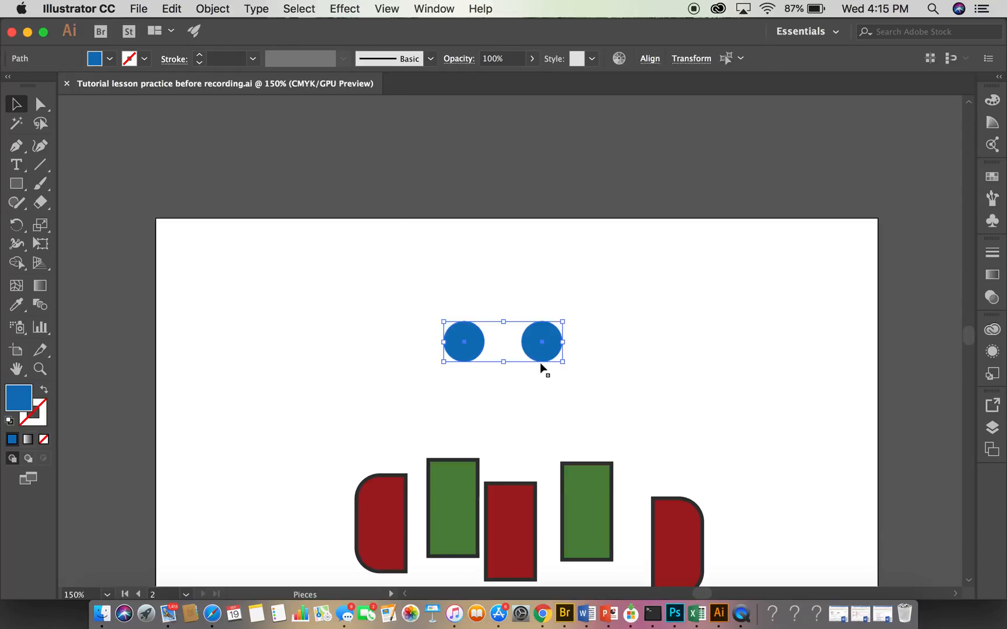
left_click(295, 9)
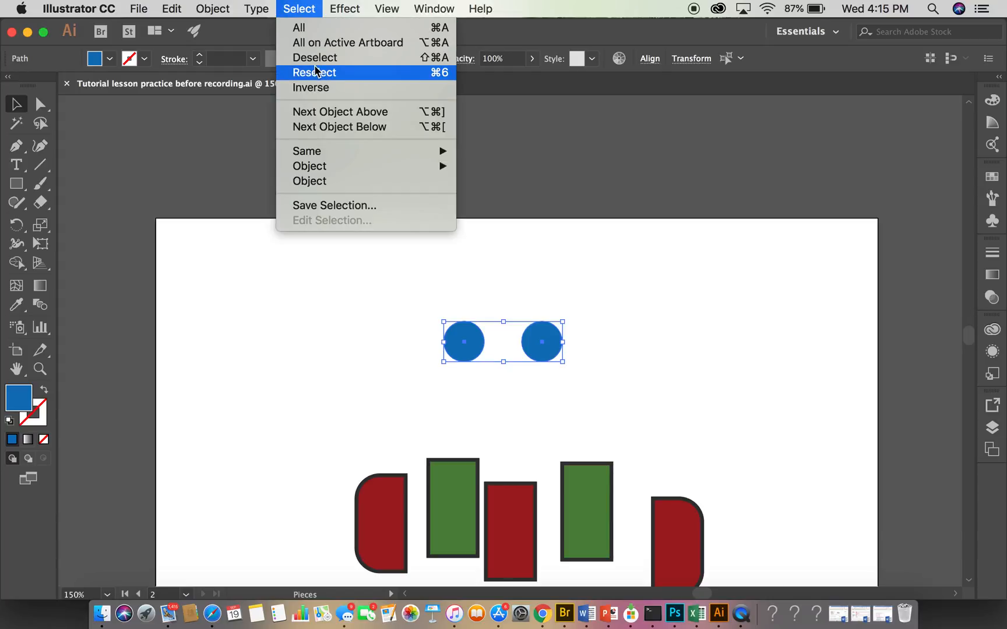
left_click(314, 57)
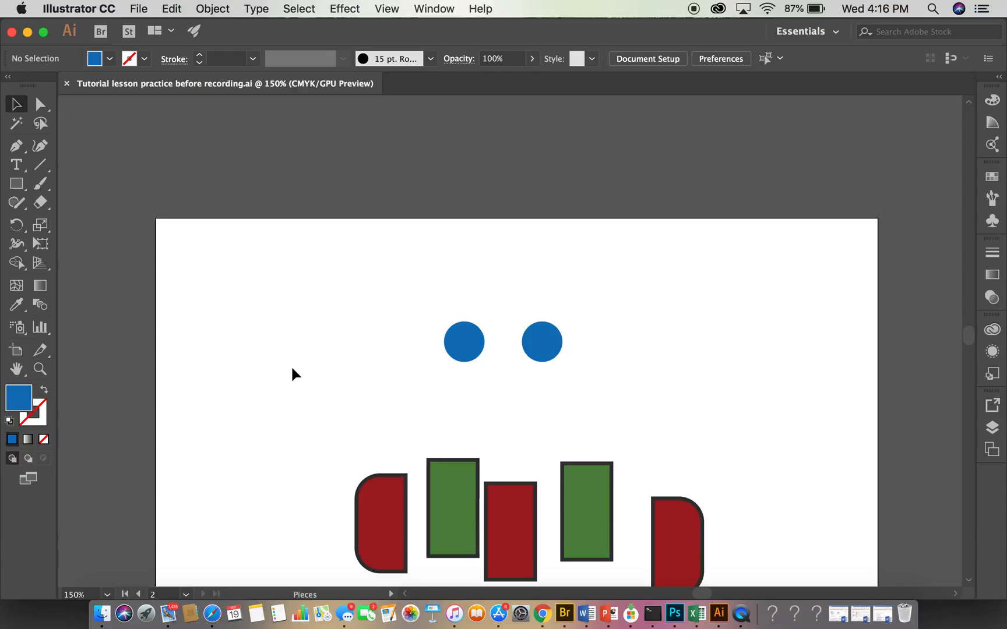
Select the top anchor points of both blue circles with the Direct Selection tool and magnify the view to 400%
left_click(38, 108)
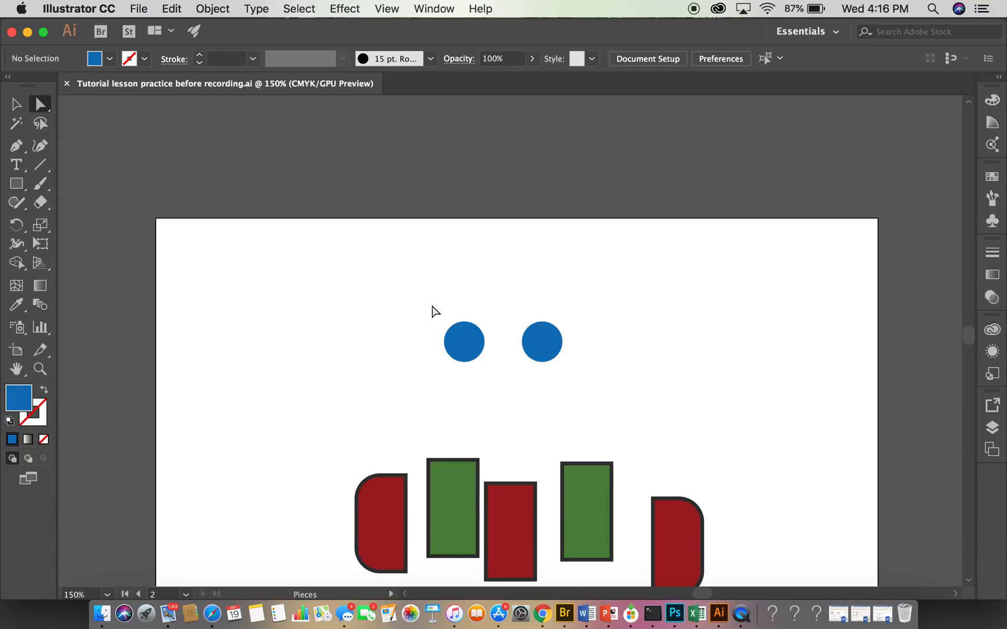
left_click_drag(432, 306, 573, 334)
left_click_drag(575, 338, 575, 338)
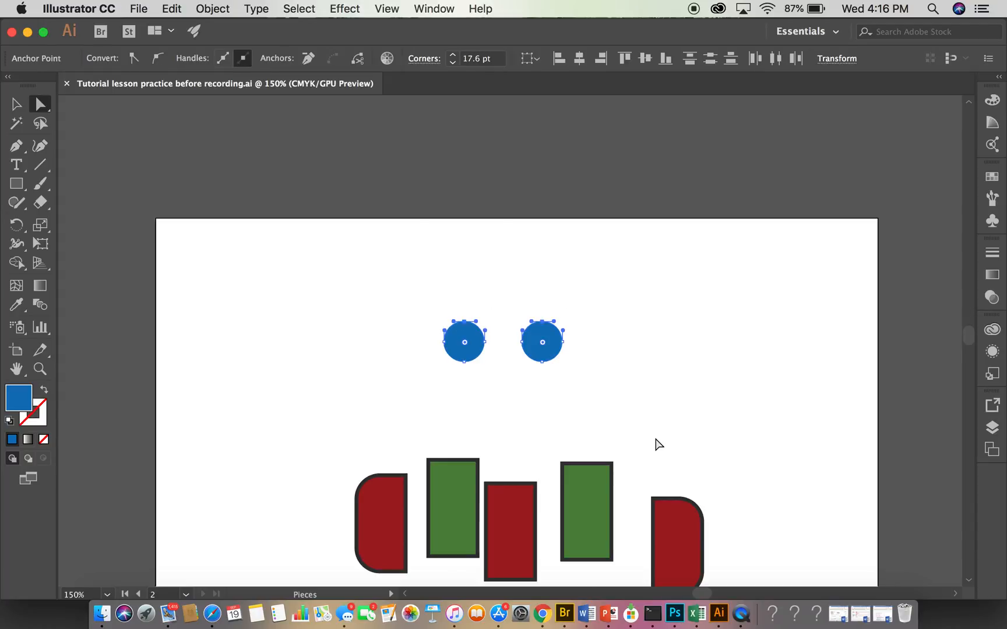
key("super+equal")
key("super+equal")
key("super+equal")
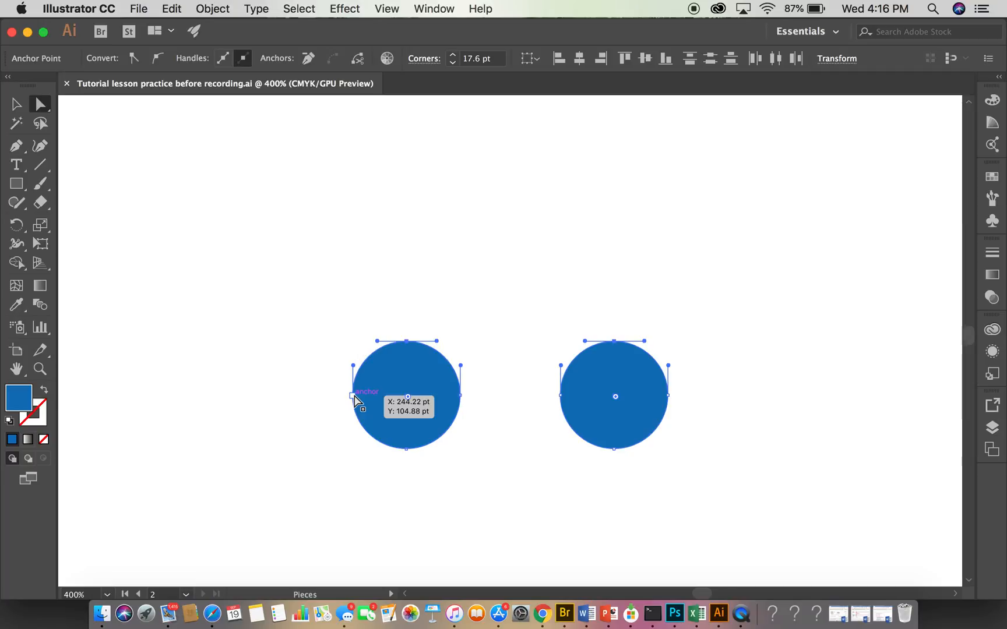
Try moving the left circle's top anchor point up to about X 263.41 pt, Y 63.75 pt, undo it, and deselect the circle
left_click(406, 342)
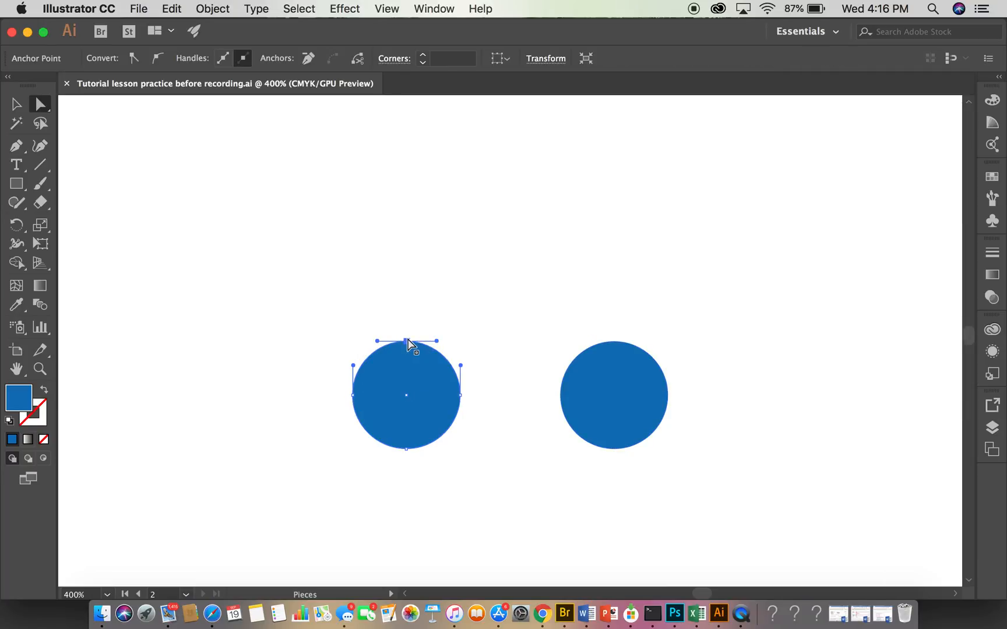
left_click_drag(408, 344, 414, 272)
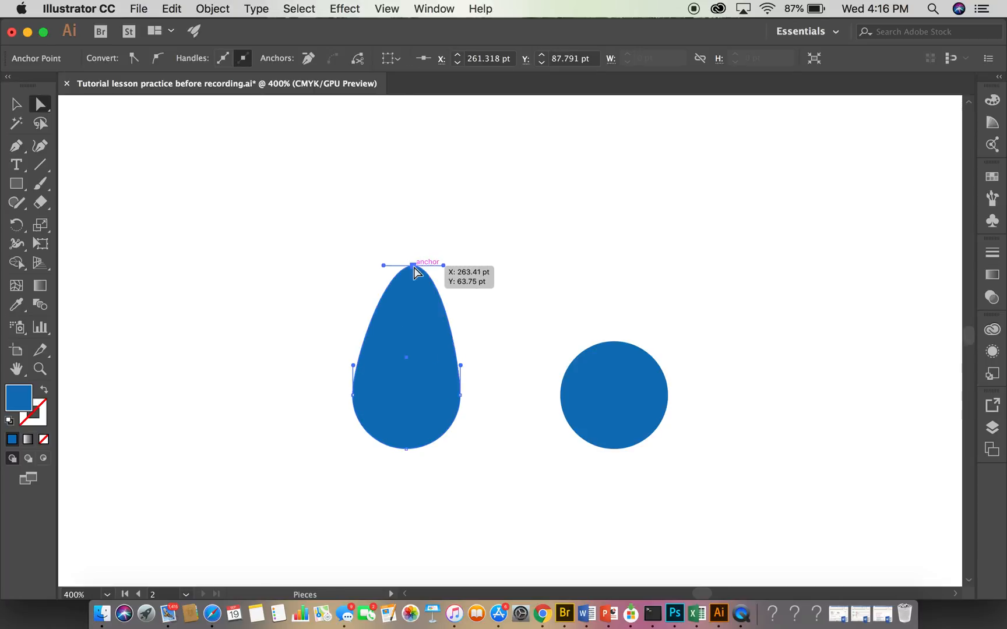
key("super+z")
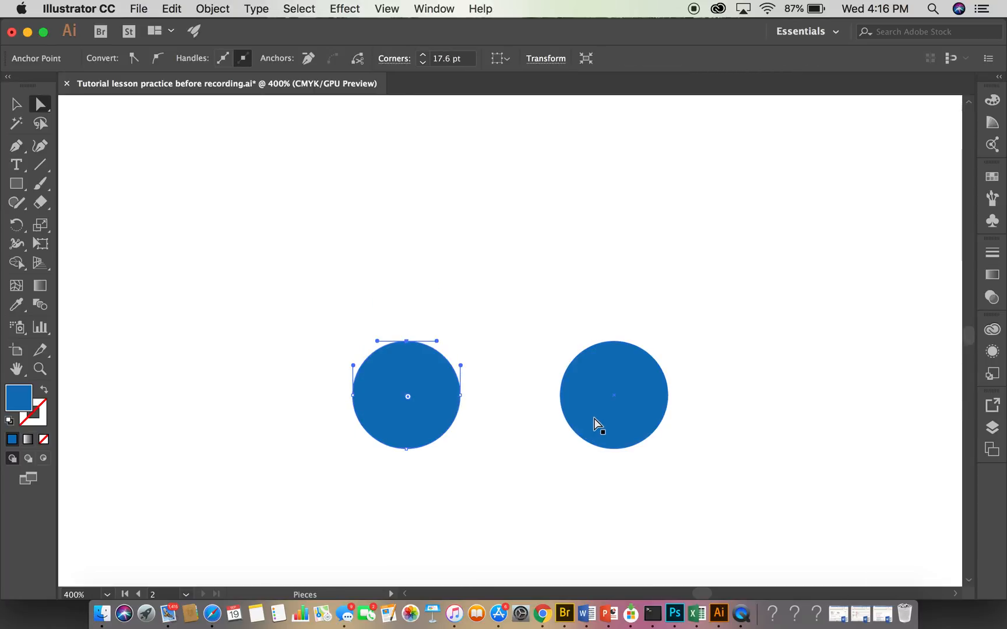
key("super+z")
key("super+shift+z")
key("super+z")
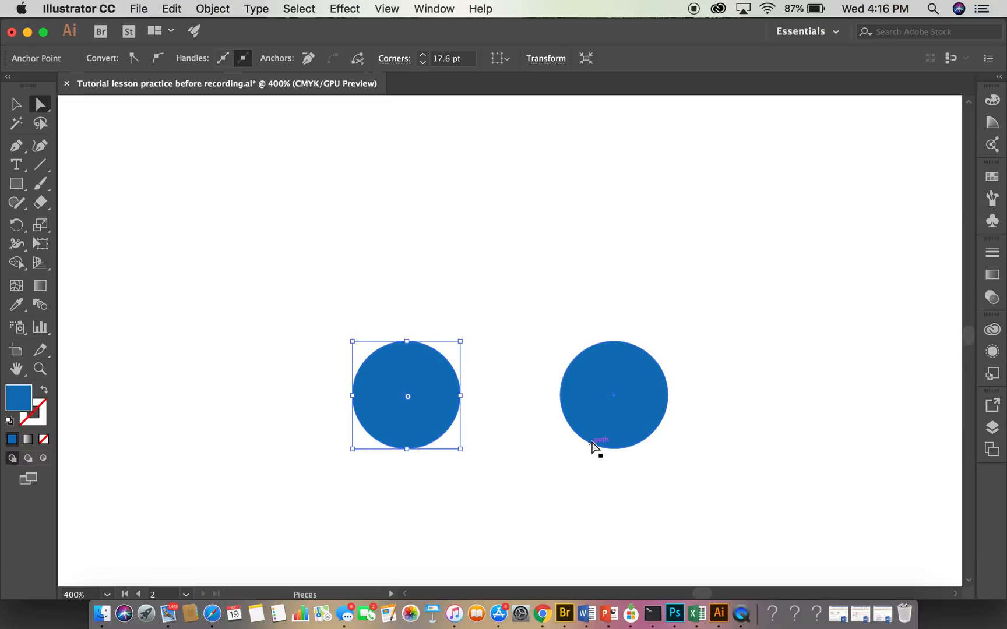
key("super+shift+z")
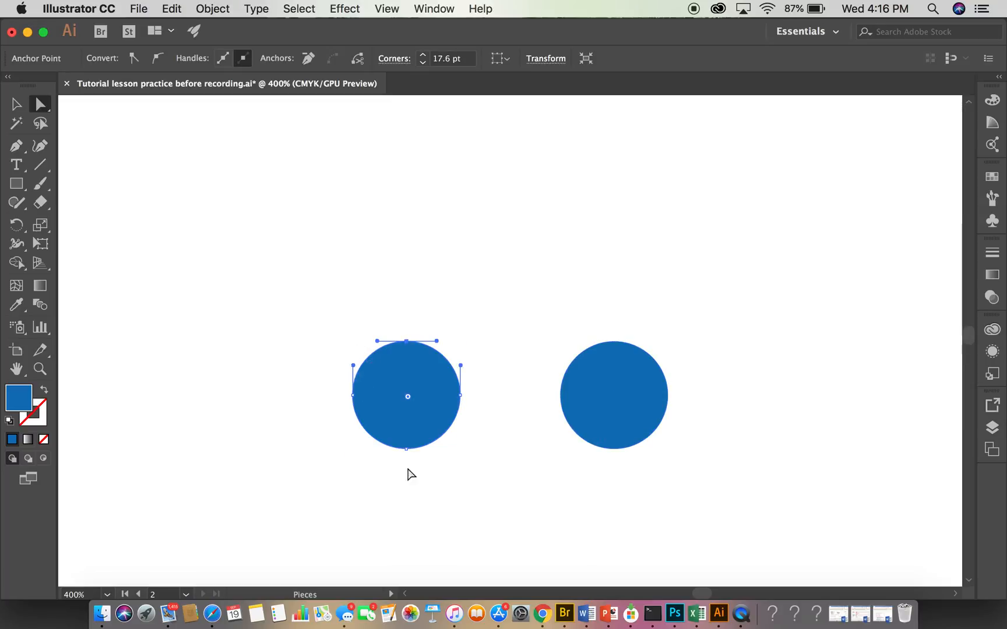
left_click(337, 488)
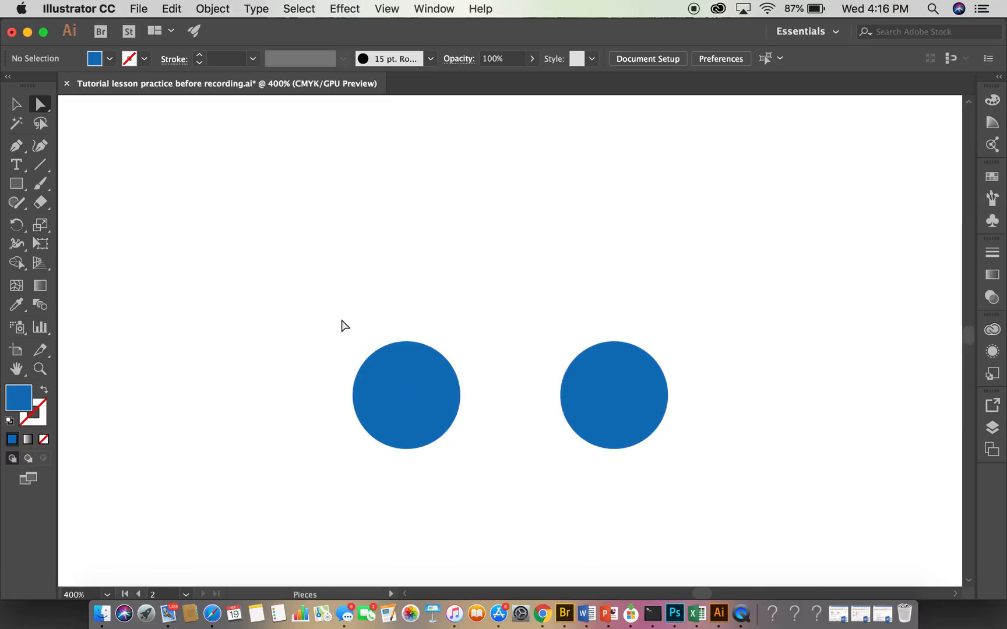
Move the top anchor points of both blue circles straight up together, and their bottom anchor points down and slightly right
left_click_drag(341, 320, 700, 382)
left_click_drag(614, 344, 613, 250)
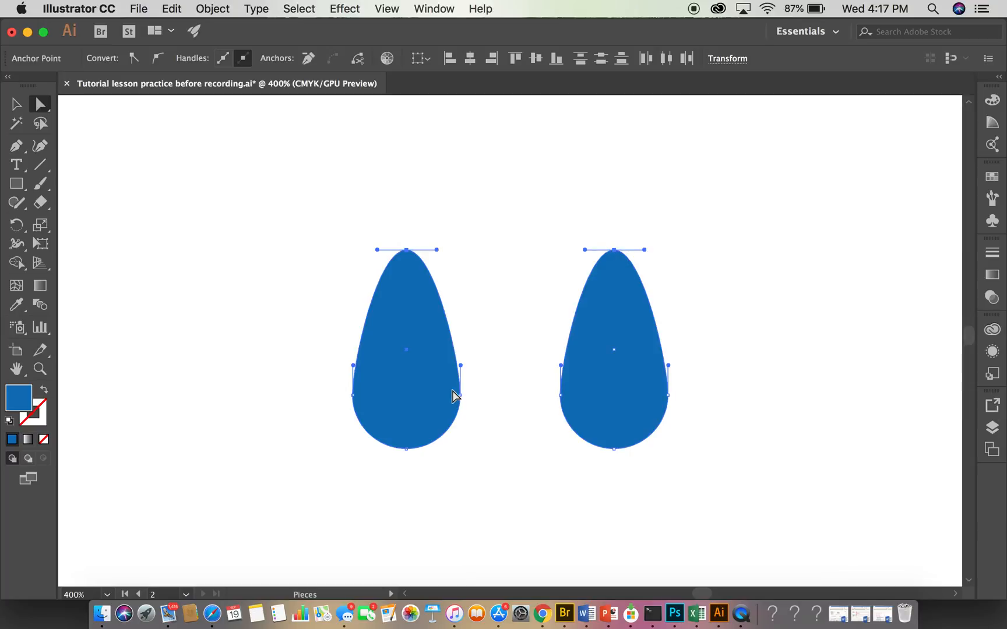
left_click_drag(353, 396, 685, 472)
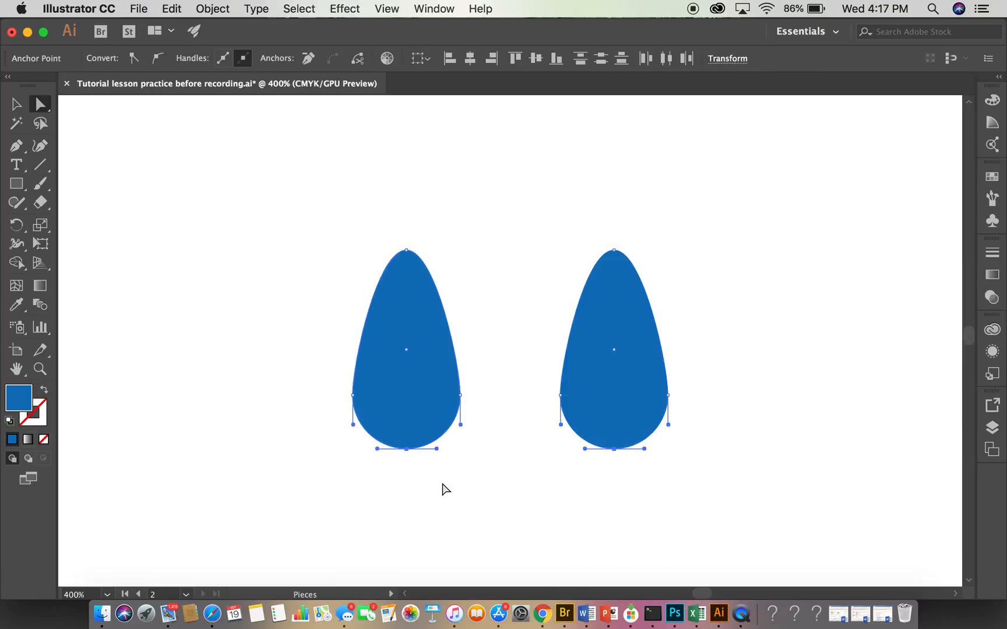
left_click_drag(407, 449, 429, 500)
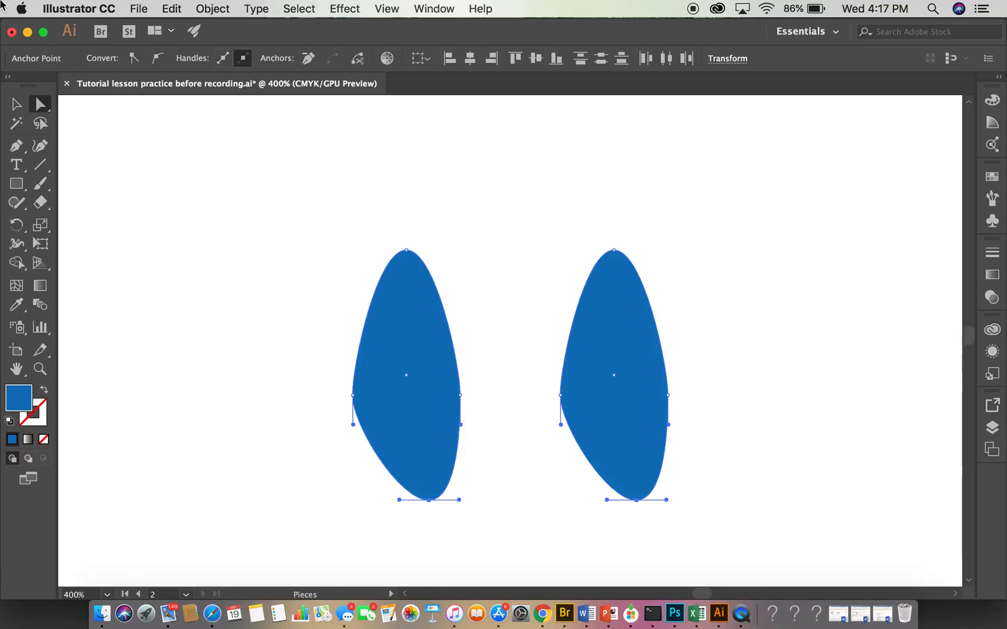
Revert the document to its saved version and fit all artboards in the window
left_click(144, 7)
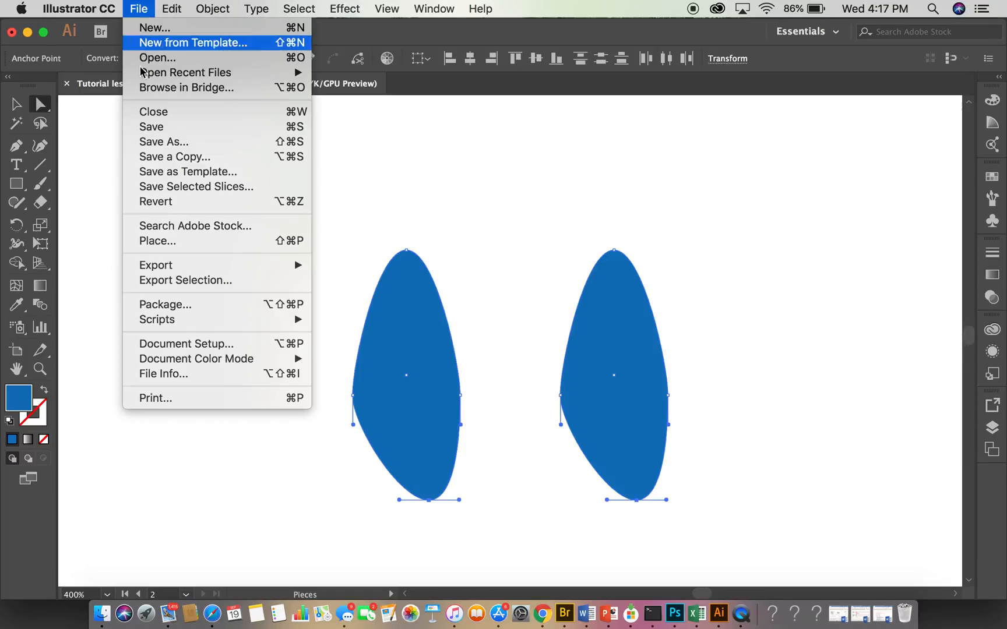
left_click(176, 201)
left_click(657, 341)
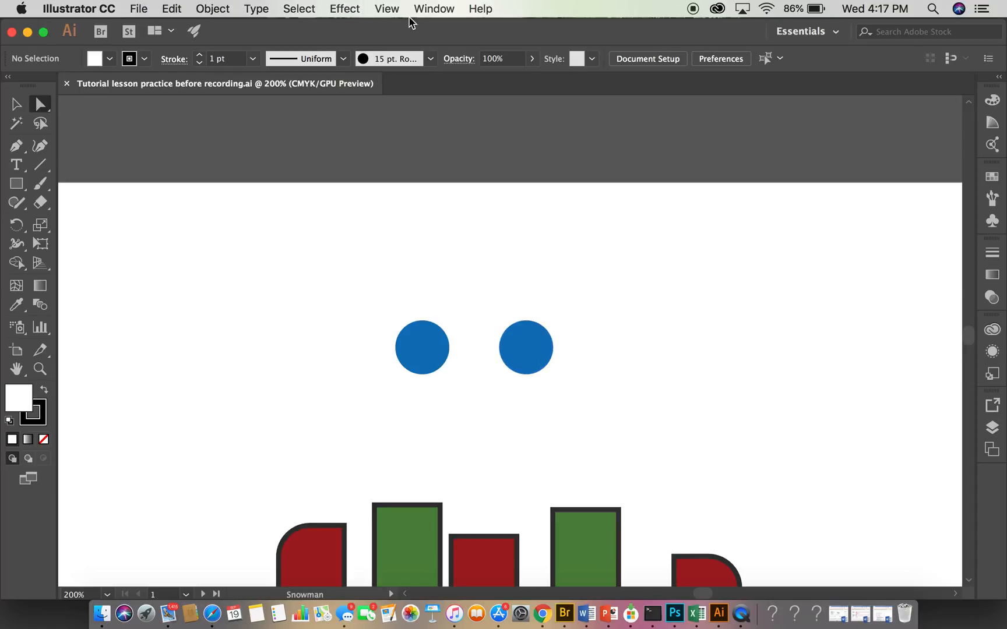
left_click(387, 12)
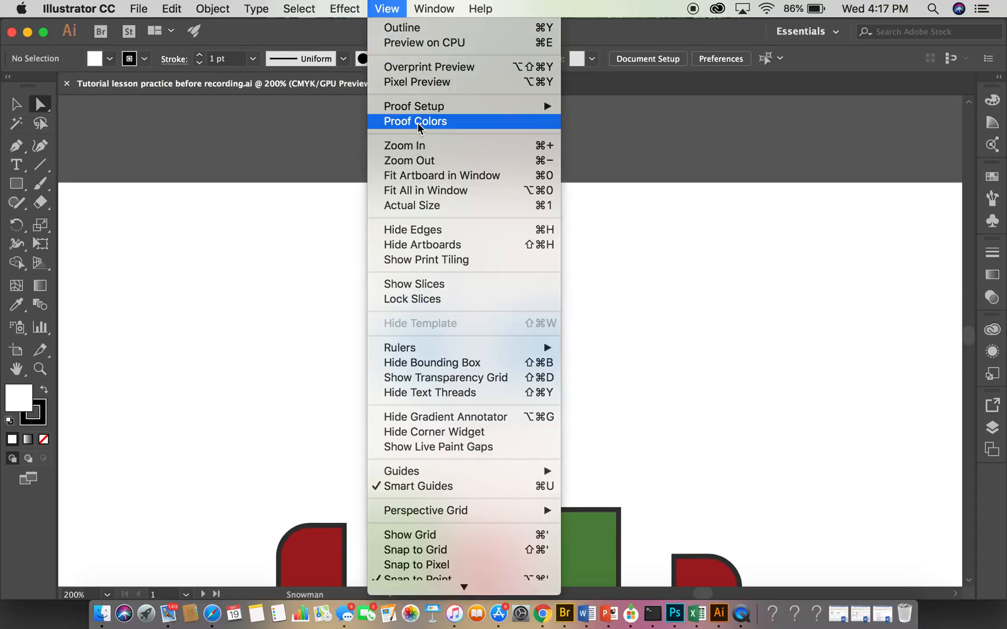
left_click(415, 192)
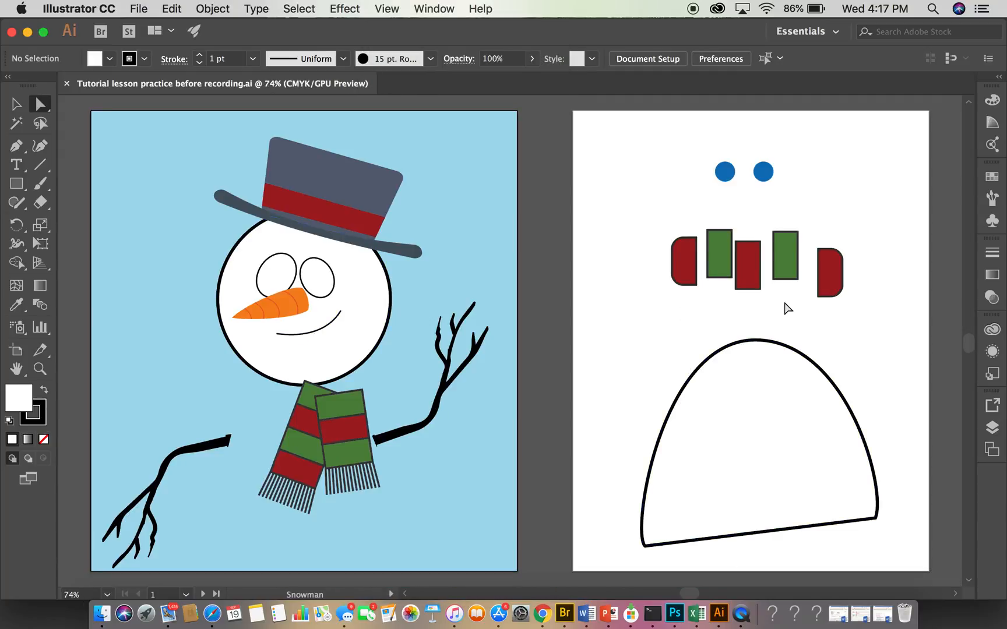
Try to marquee-select the snowman's face with the Selection tool, and undo the moves of the background rectangle and the head
left_click(16, 105)
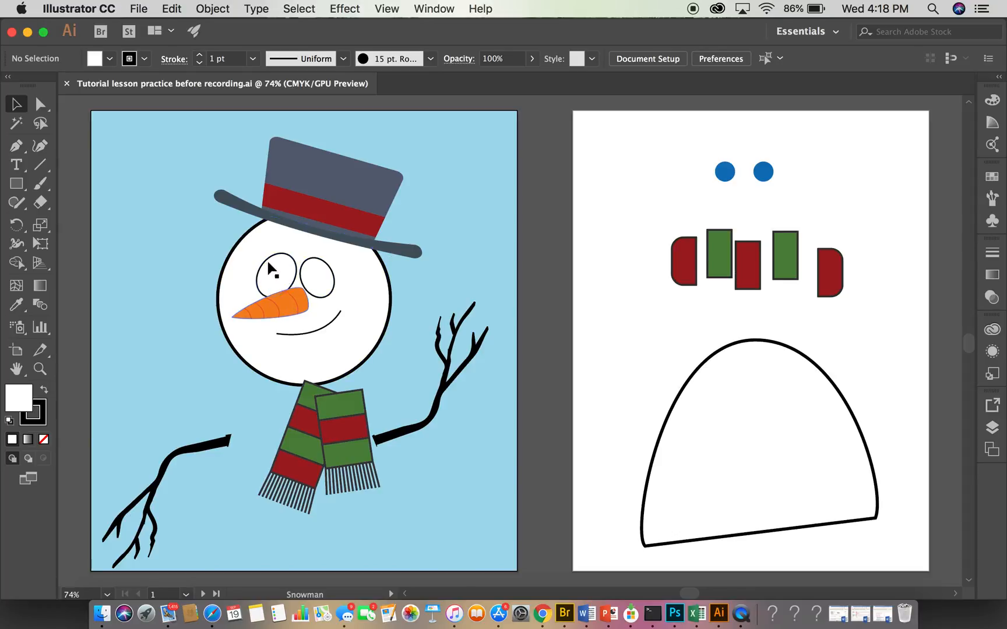
left_click_drag(217, 217, 304, 314)
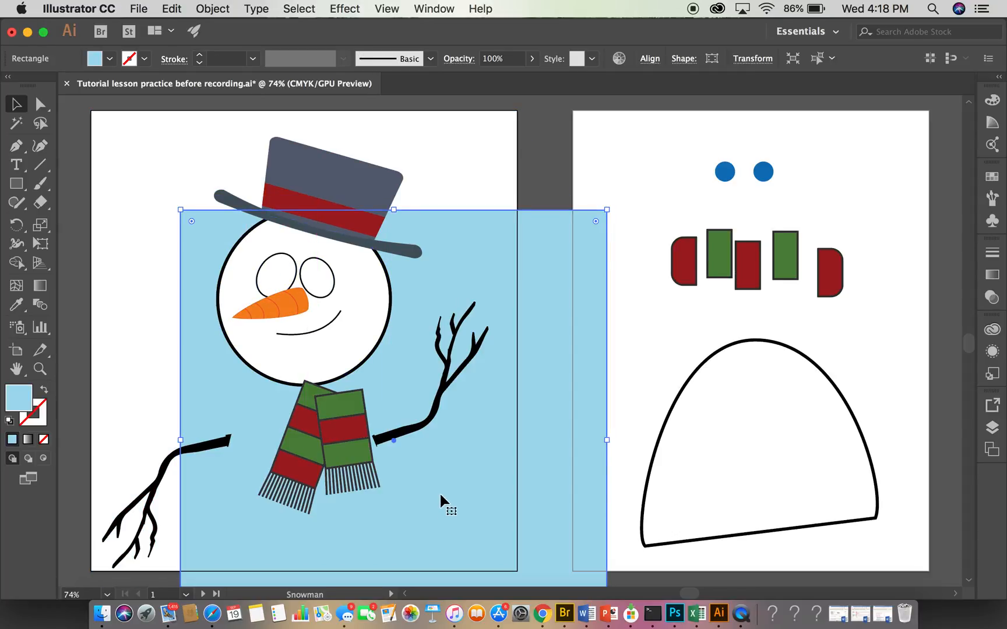
key("cmd+z")
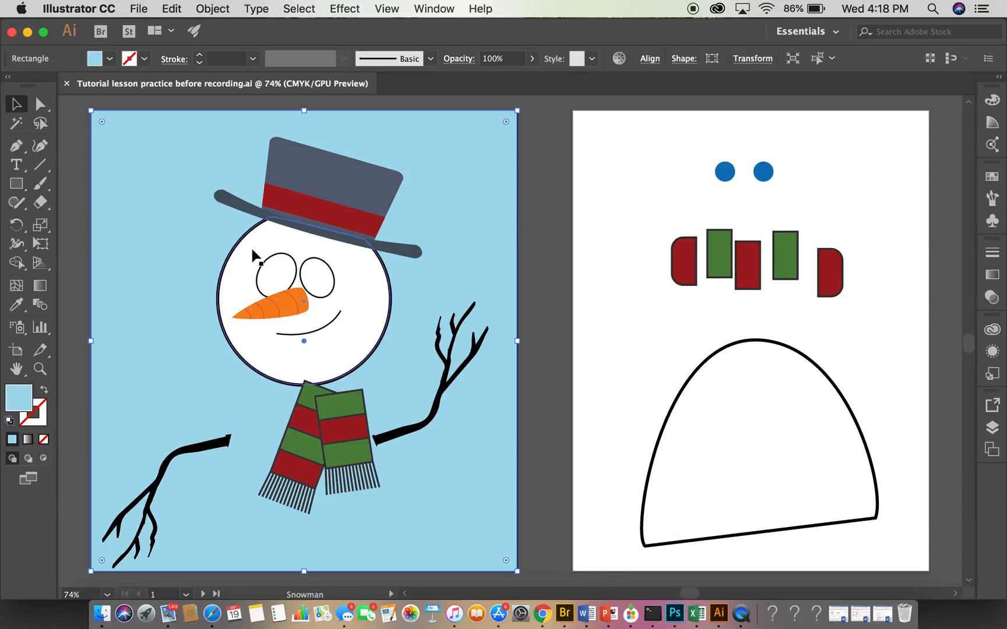
left_click_drag(253, 248, 322, 349)
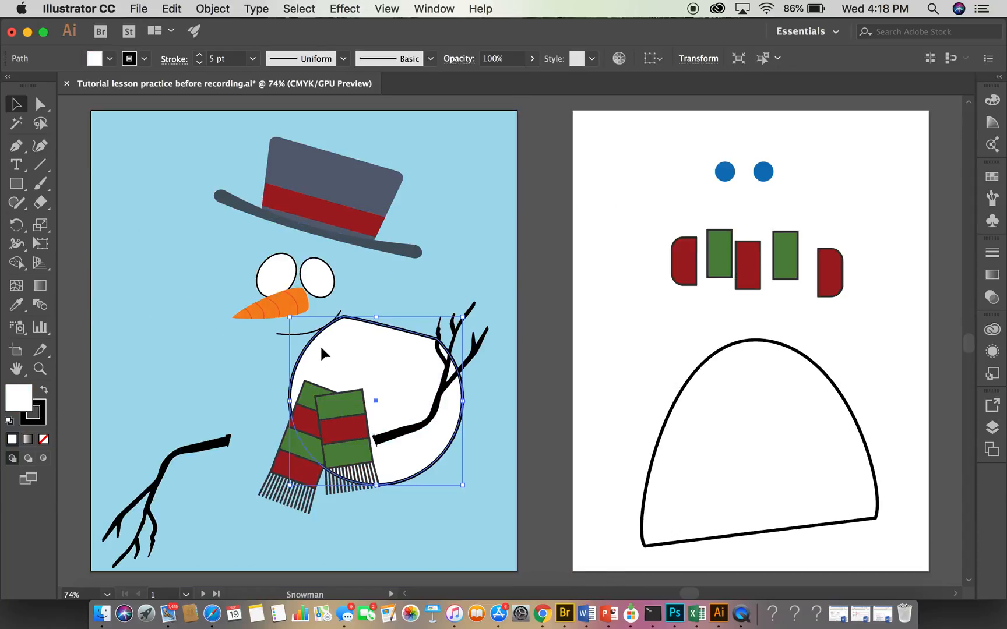
key("cmd+z")
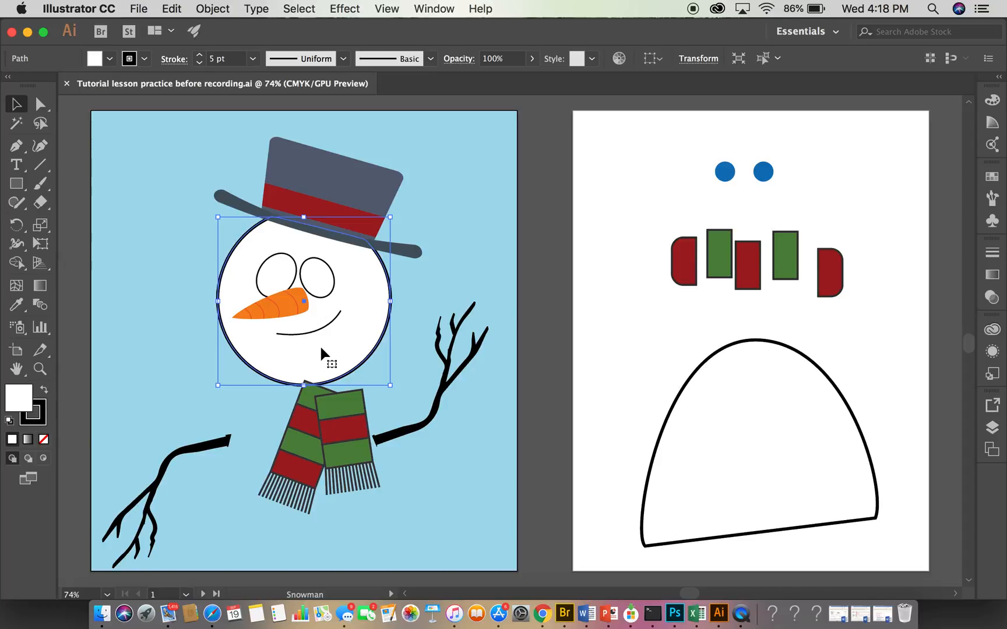
scroll(321, 350, "up", 1)
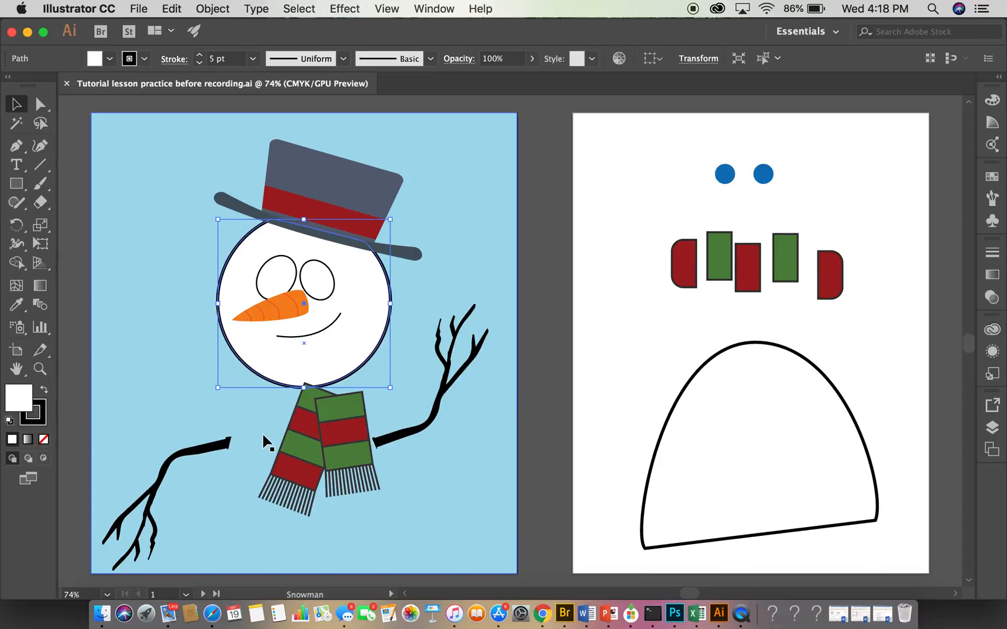
Lock the light blue background rectangle behind the snowman
left_click(122, 261)
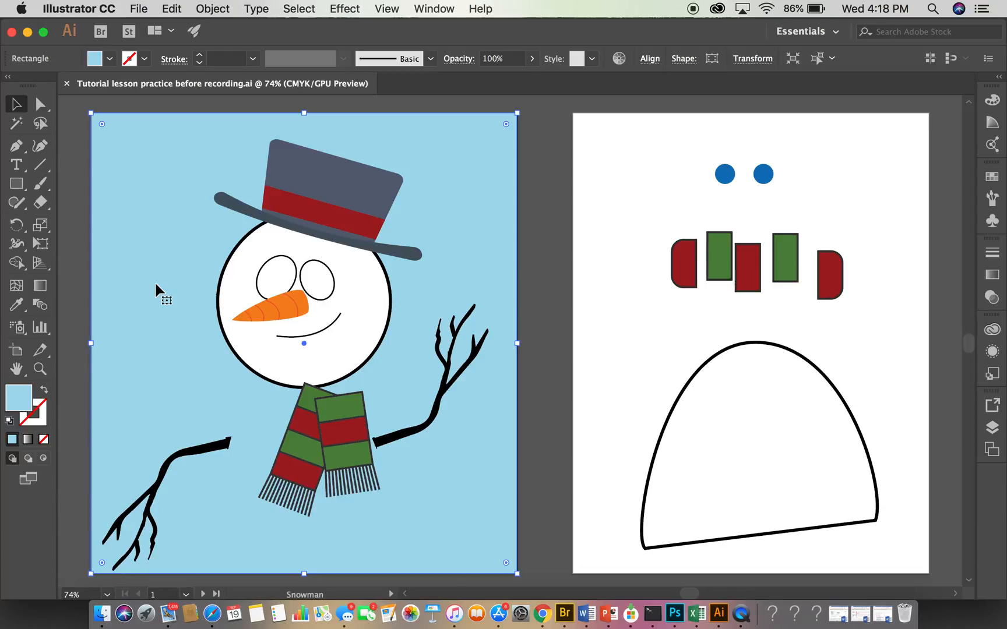
left_click(212, 8)
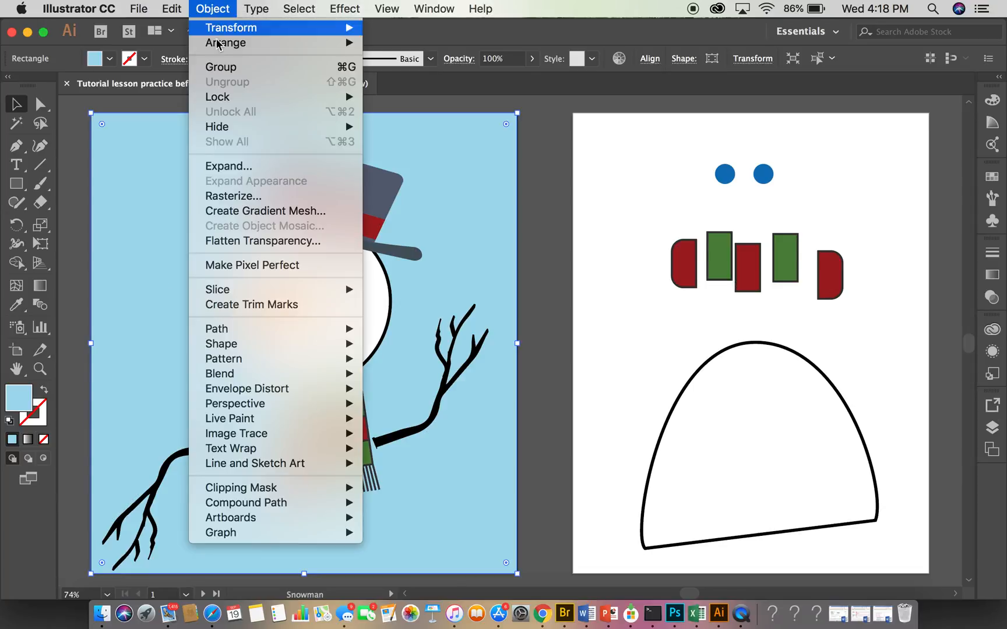
mouse_move(226, 97)
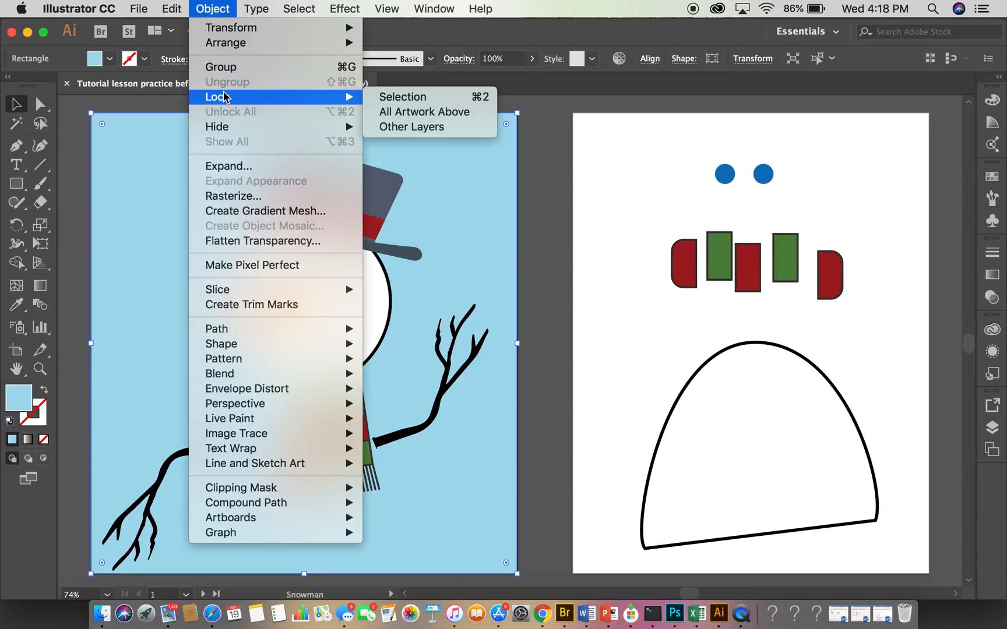
left_click(389, 107)
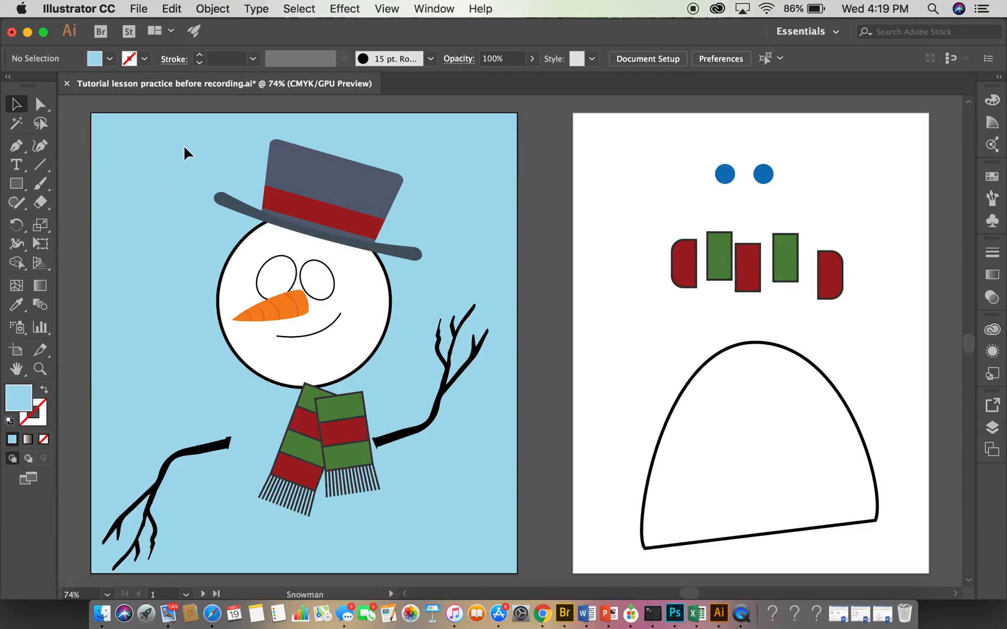
Marquee-select the snowman's hat, head and facial features, starting over the locked background
left_click_drag(184, 147, 409, 380)
left_click_drag(410, 380, 410, 379)
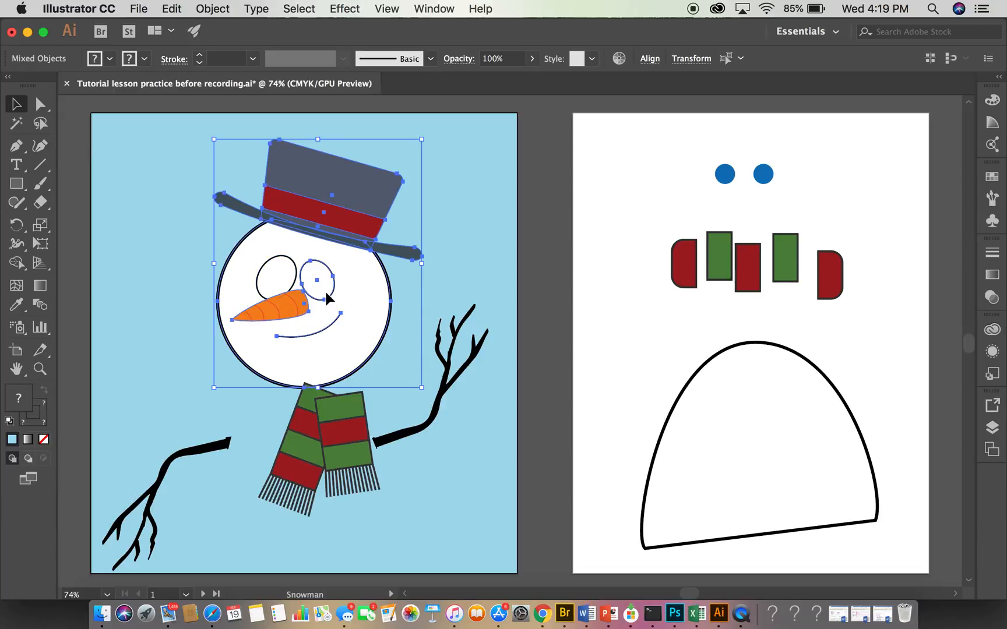
Finish selecting the snowman's hat, head and facial features, and hide the selected artwork
left_click(315, 337, "shift")
left_click(227, 9)
mouse_move(274, 129)
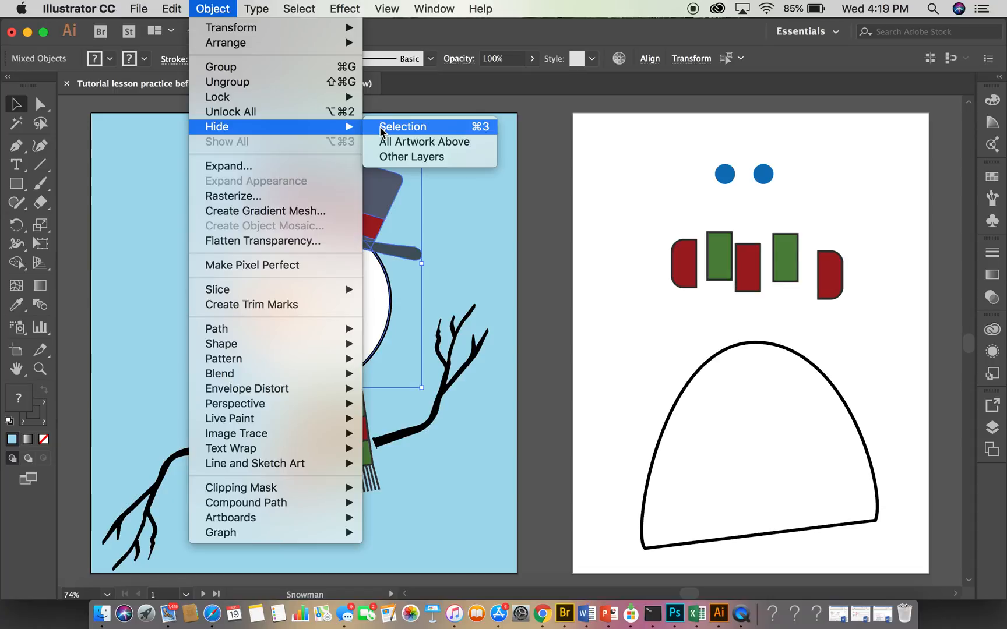
left_click(402, 127)
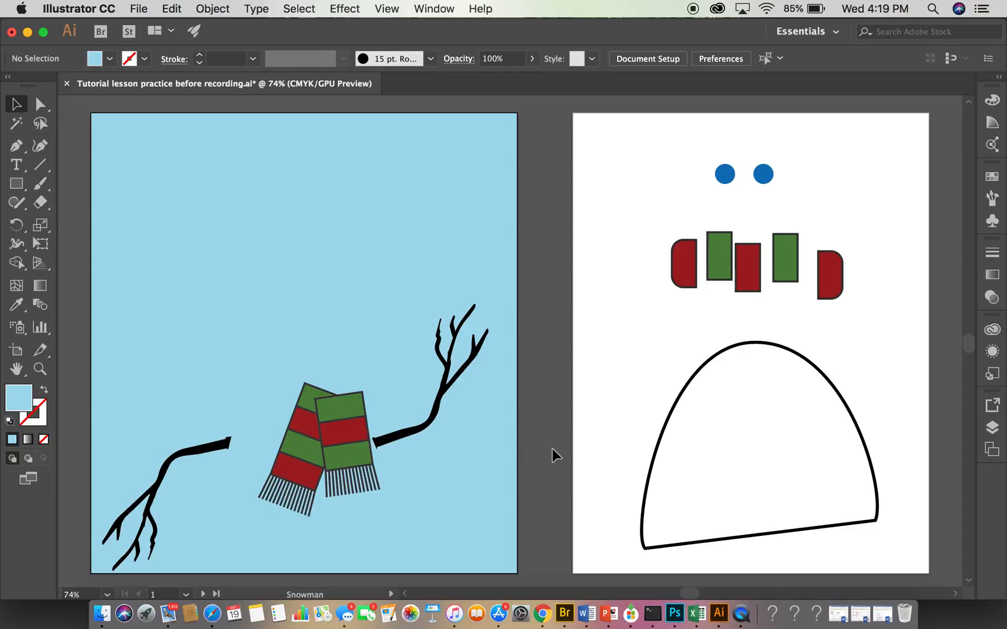
Save the document in Adobe Illustrator format as "Tutorial lesson practice before recording.ai" in the Lesson02 folder, replacing the existing file
left_click(138, 9)
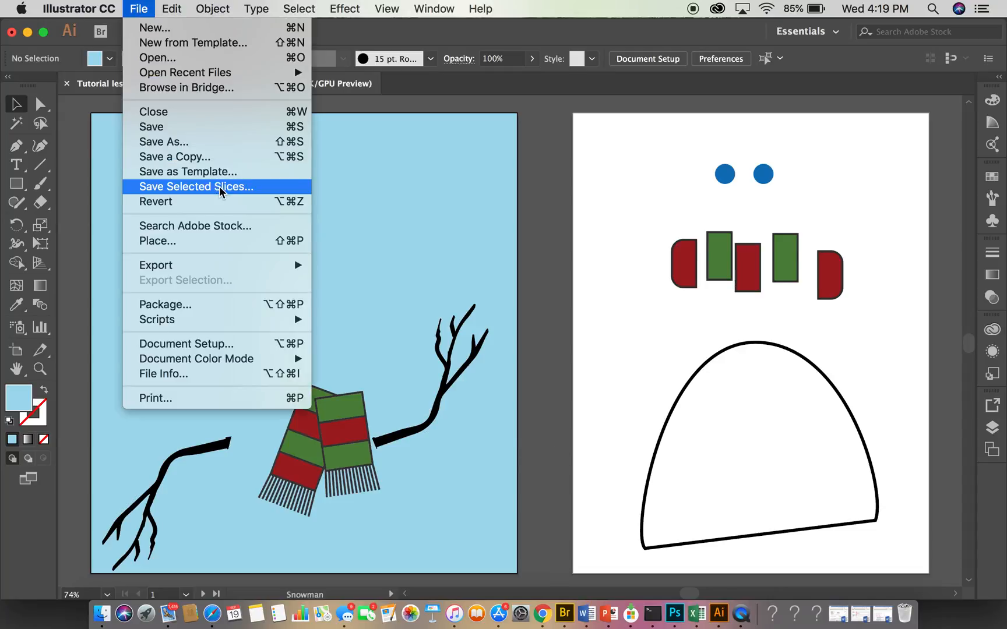
left_click(205, 147)
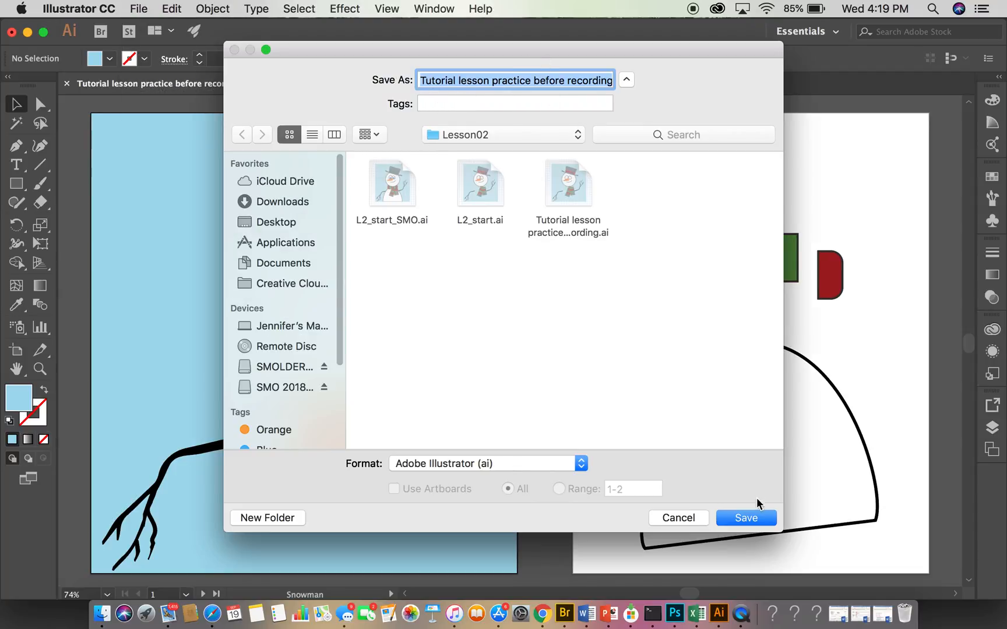
left_click(730, 520)
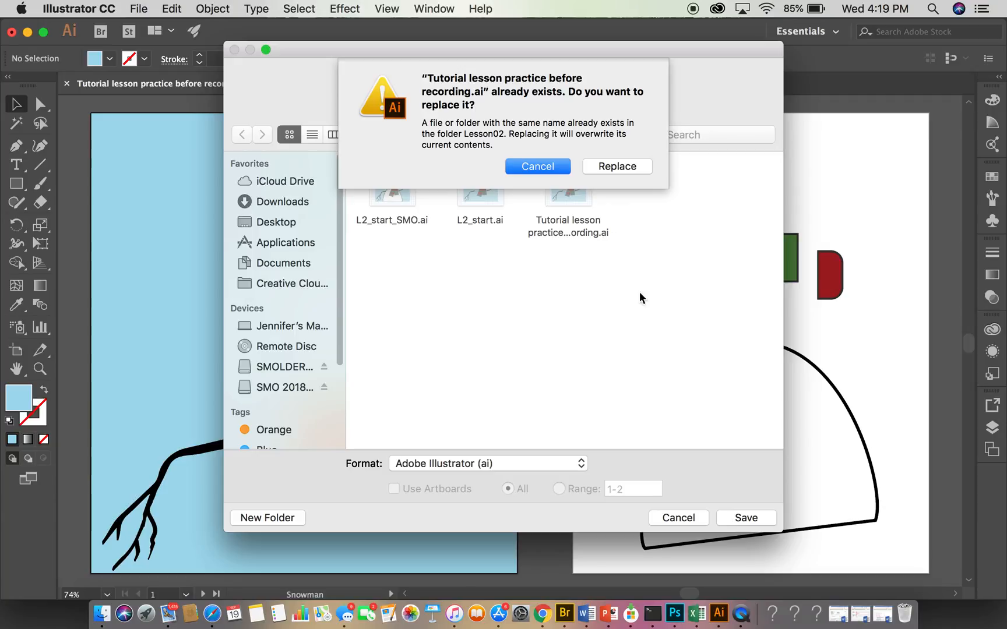
left_click(601, 166)
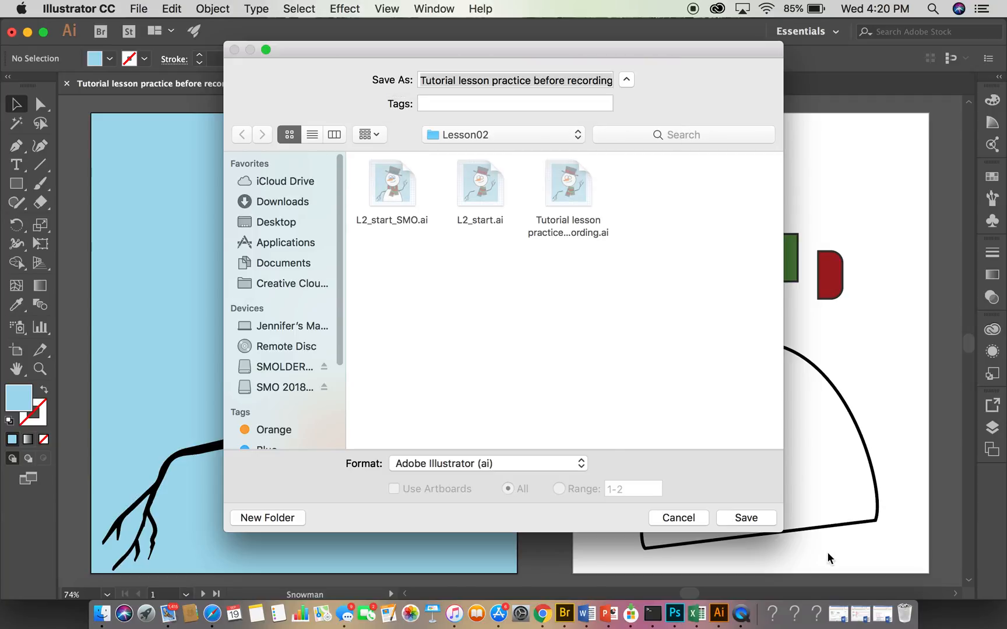